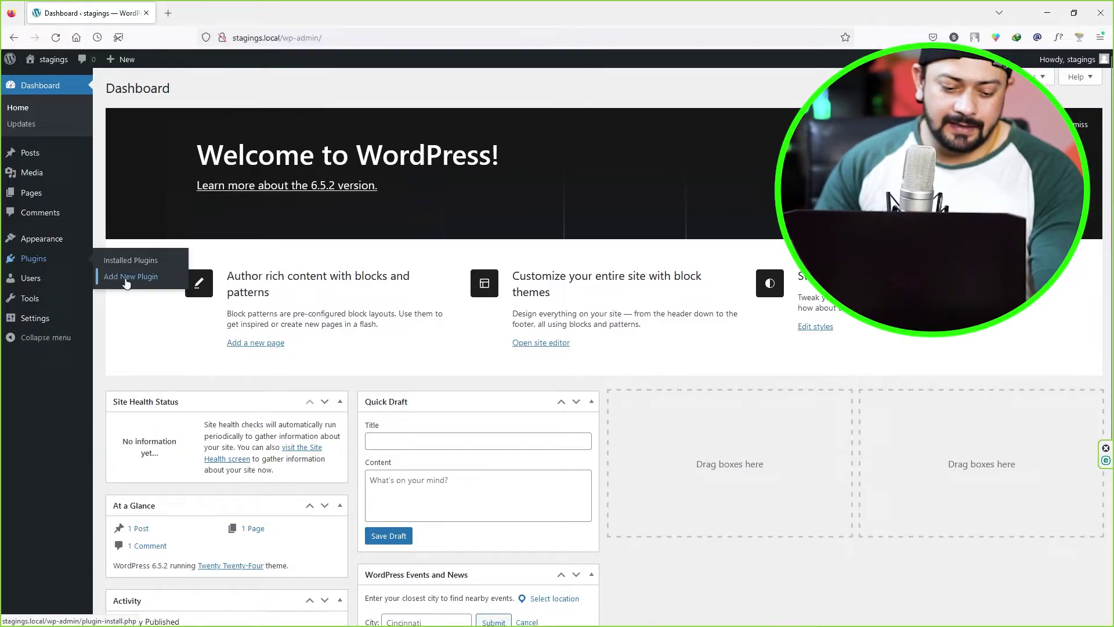
Search for 'WPvivid', then install and activate the Migration, Backup, Staging – WPvivid plugin.
click(142, 278)
click(973, 122)
text(WPvivid)
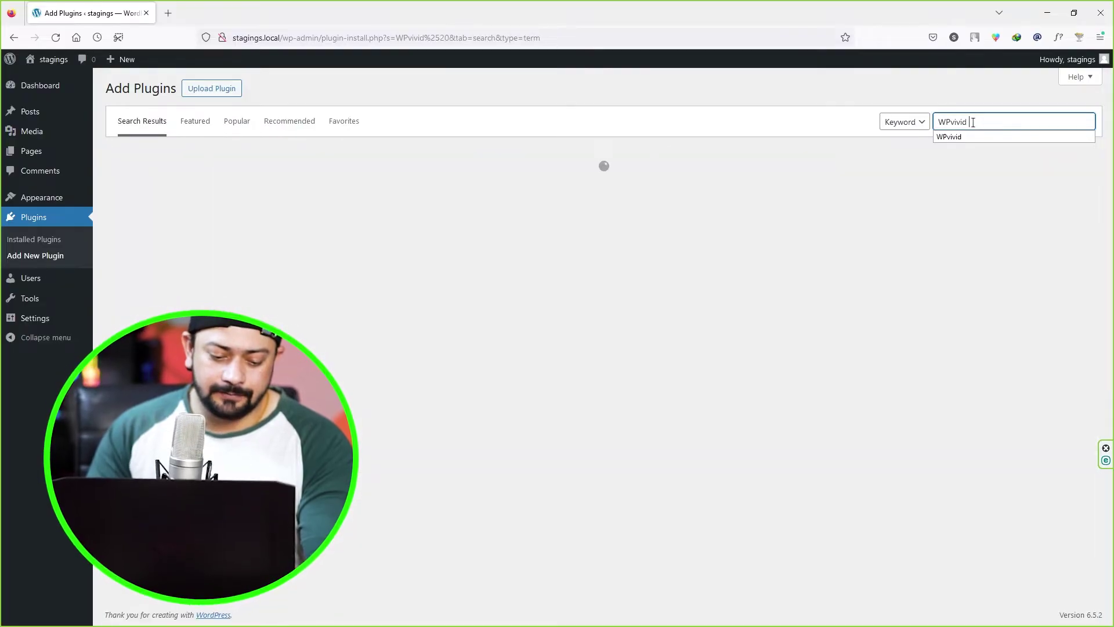
click(380, 188)
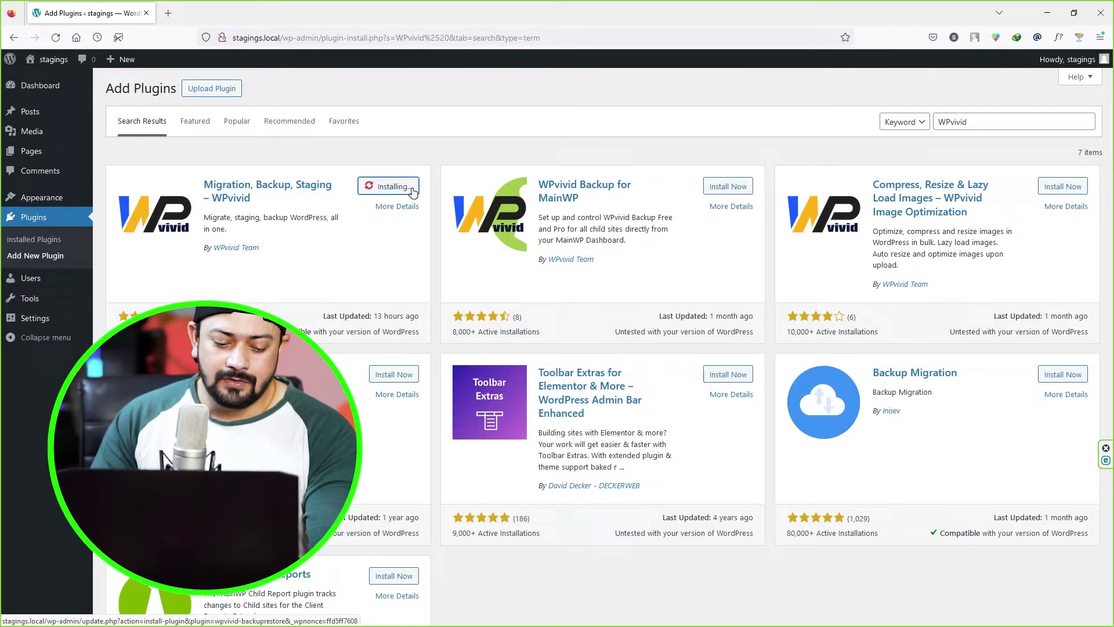
click(400, 188)
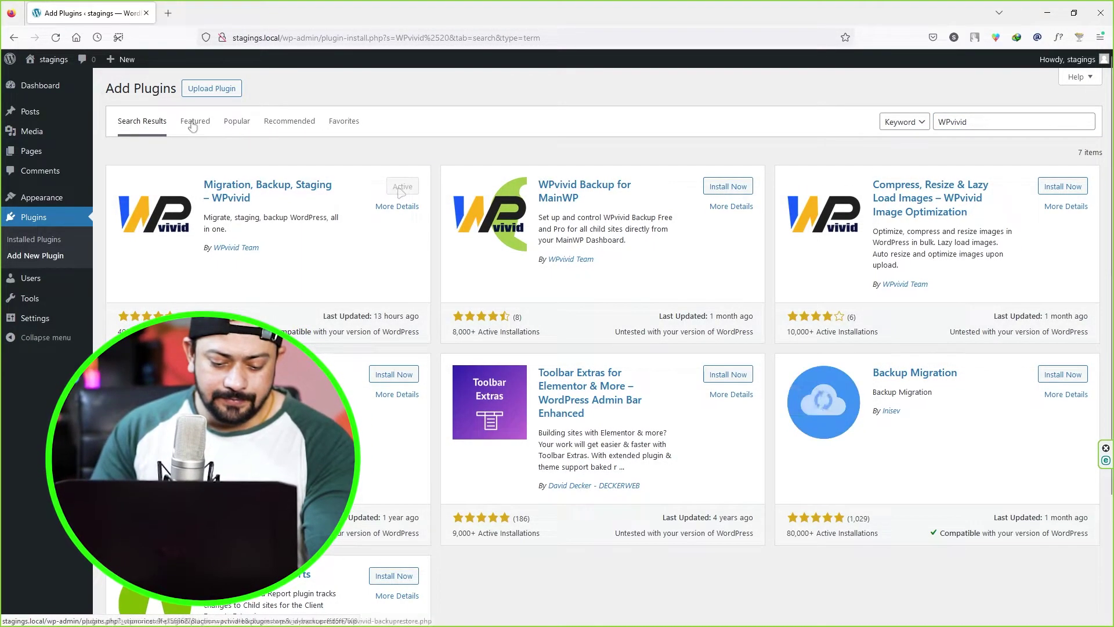
click(55, 37)
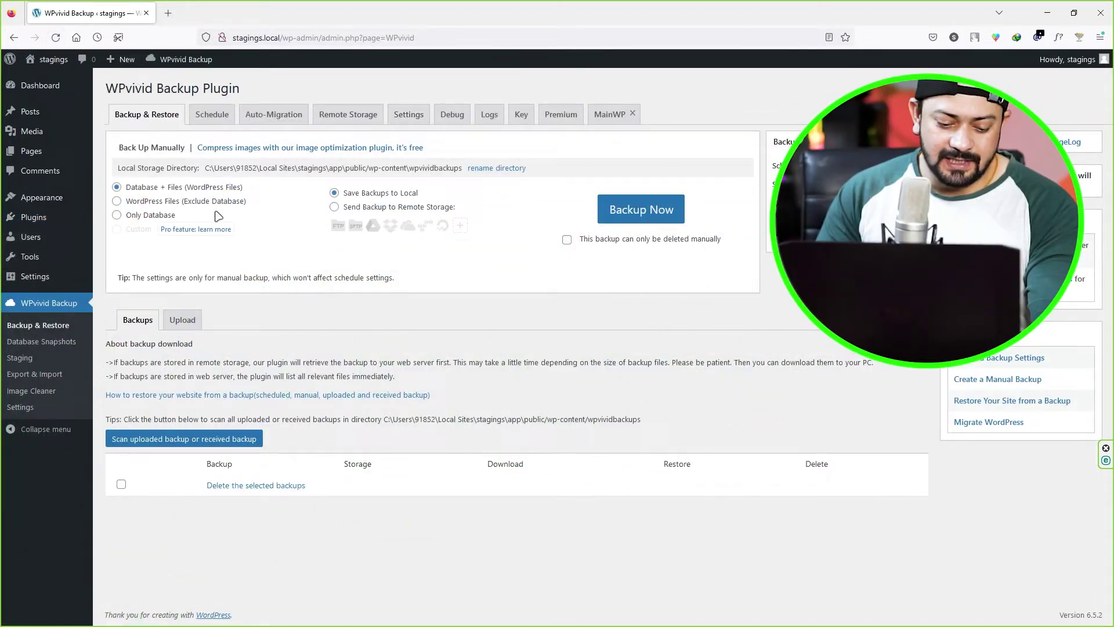
Open WPvivid's Create A Staging Site form and review its directory, database and file-copy settings.
click(20, 358)
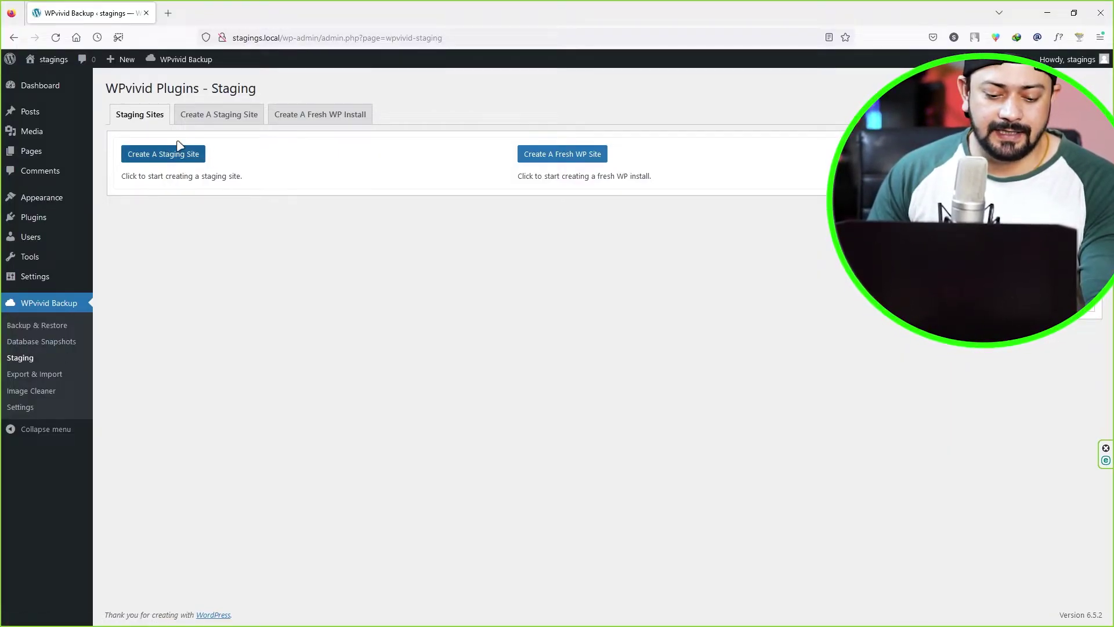
click(166, 161)
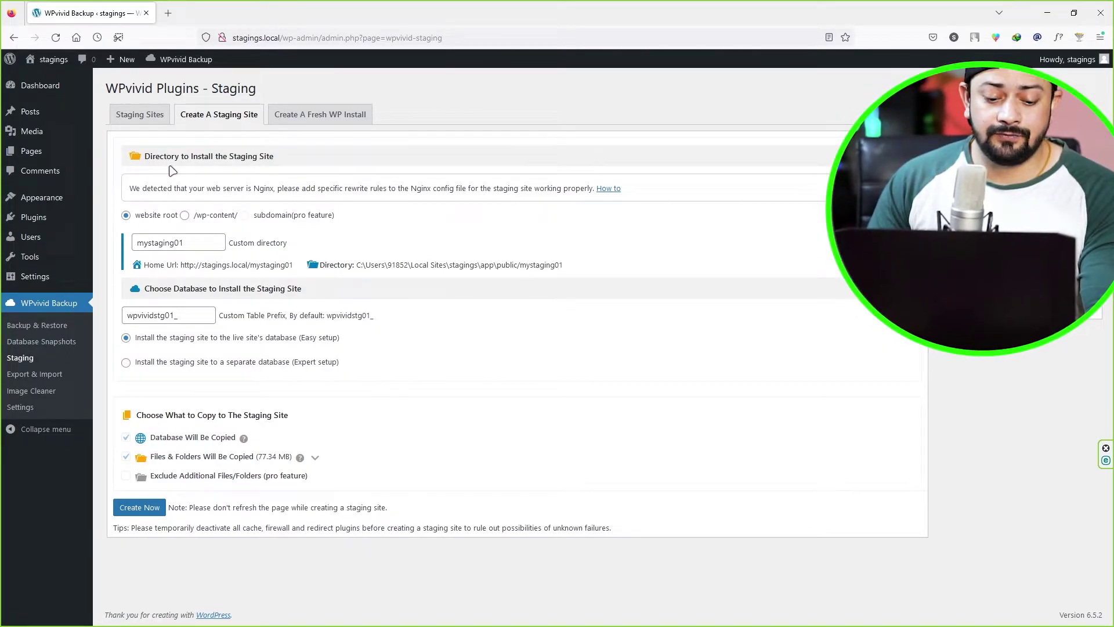
drag(143, 158, 205, 158)
click(204, 158)
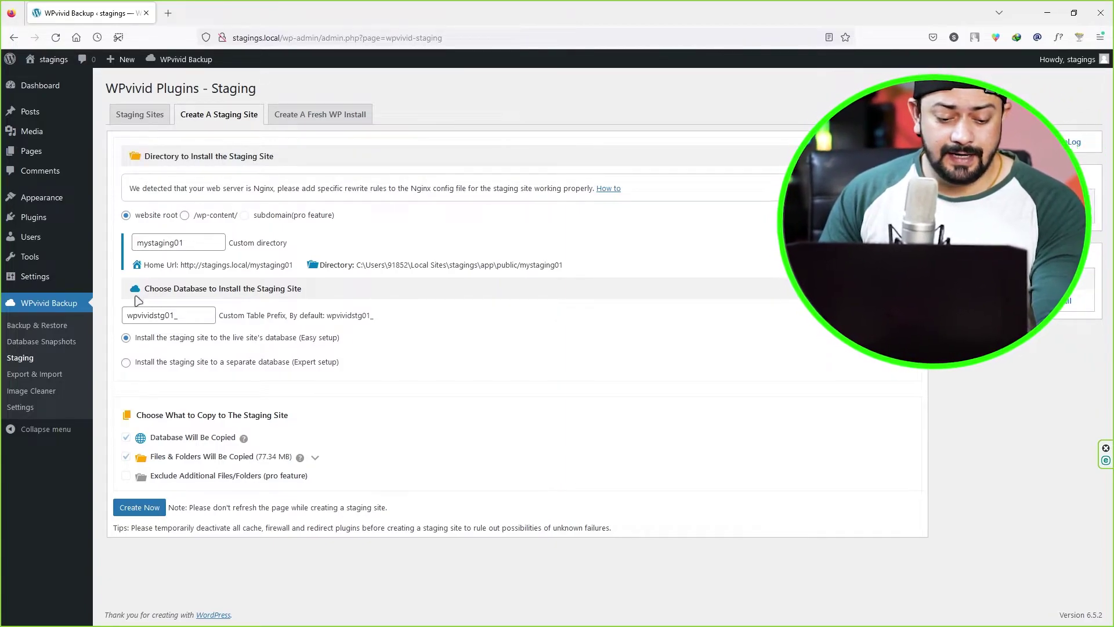
click(224, 293)
drag(152, 415, 232, 416)
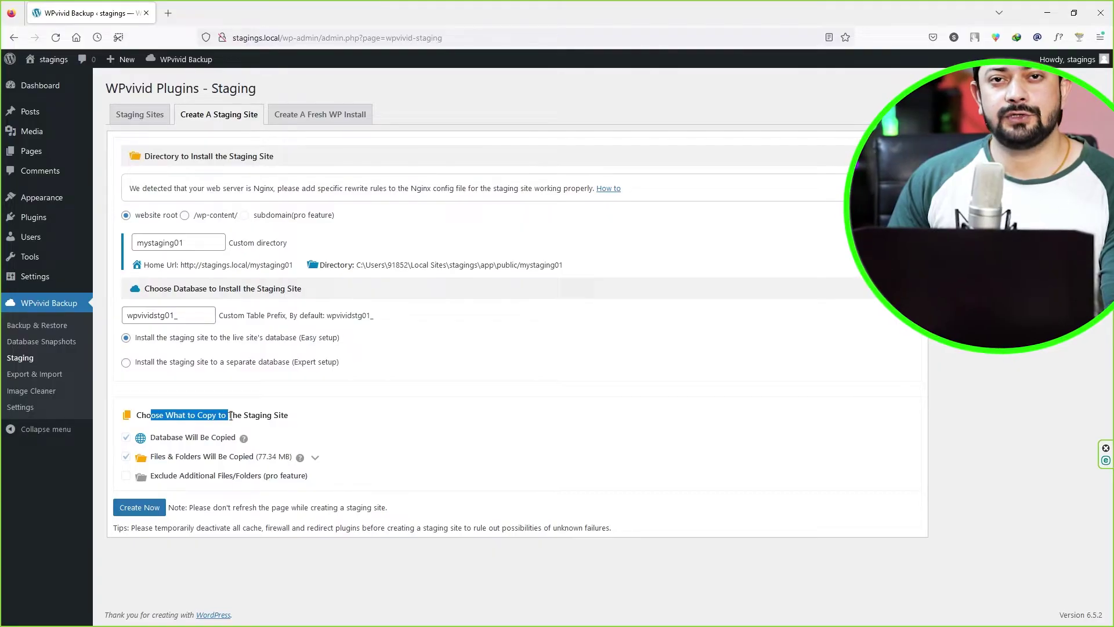
click(172, 415)
click(228, 415)
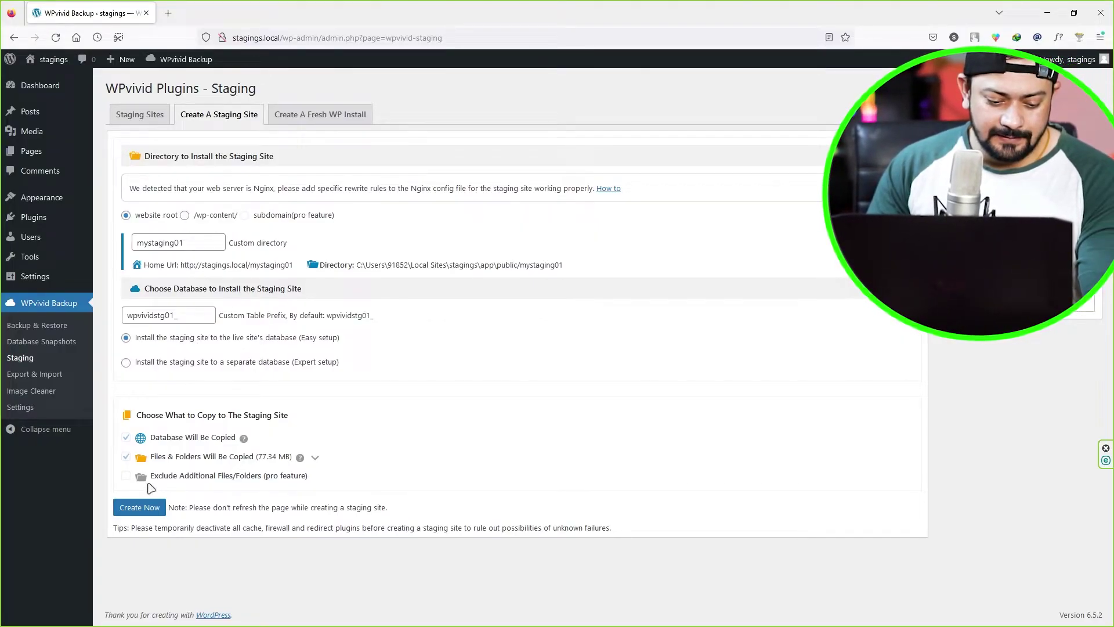
Create the mystaging01 staging site with default settings and select its home URL.
click(143, 509)
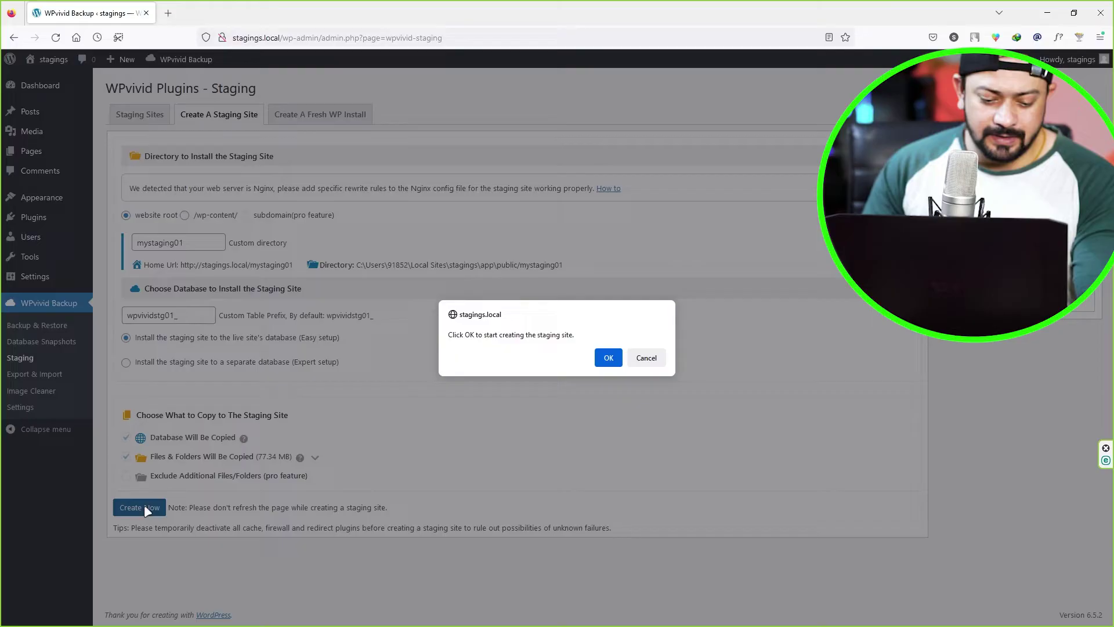
click(607, 359)
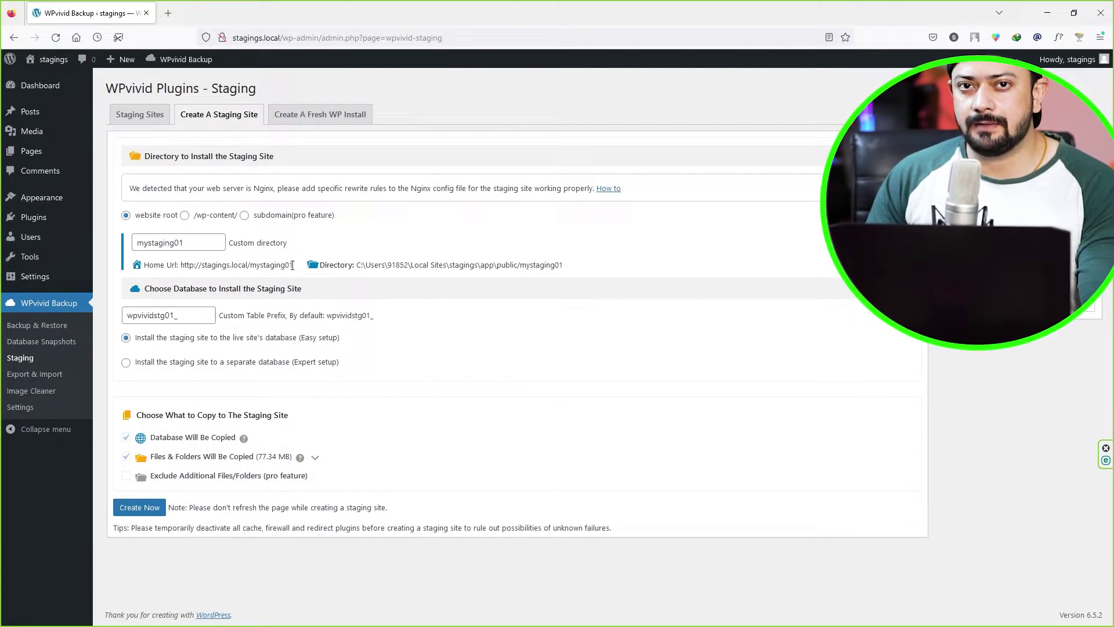
drag(182, 264, 180, 265)
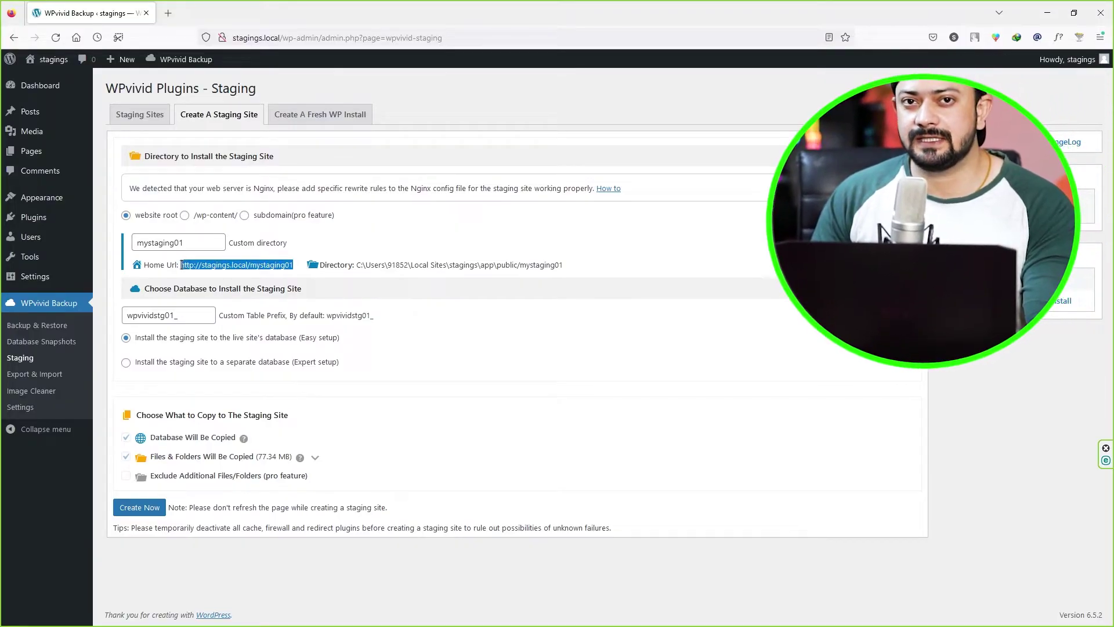
Open the staging site in a new tab and load its wp-admin login page.
right_click(249, 264)
click(265, 292)
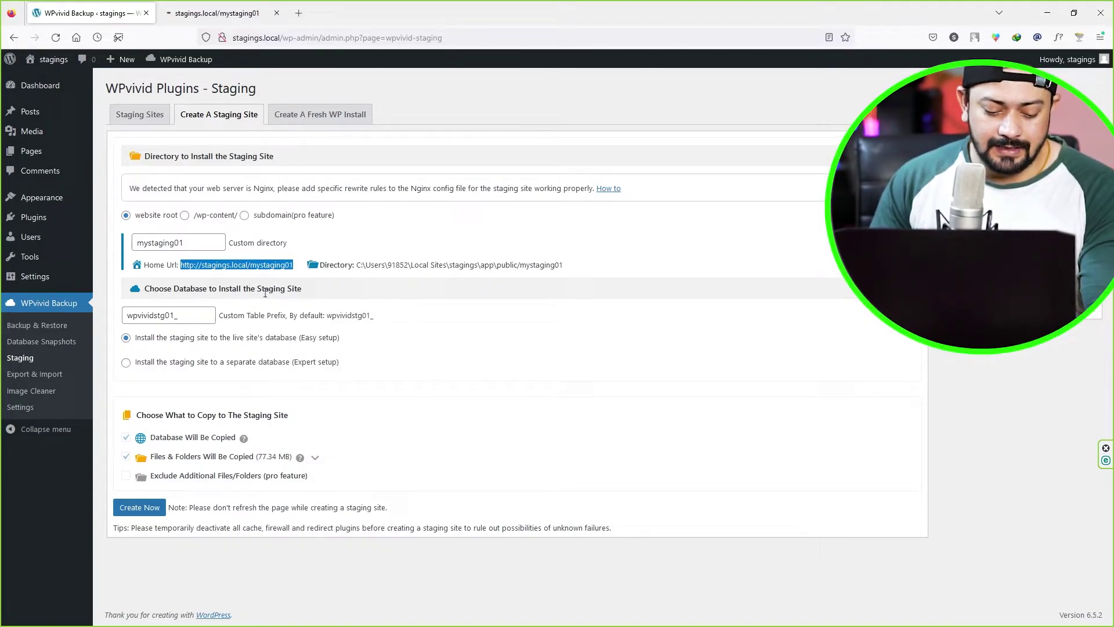
click(226, 12)
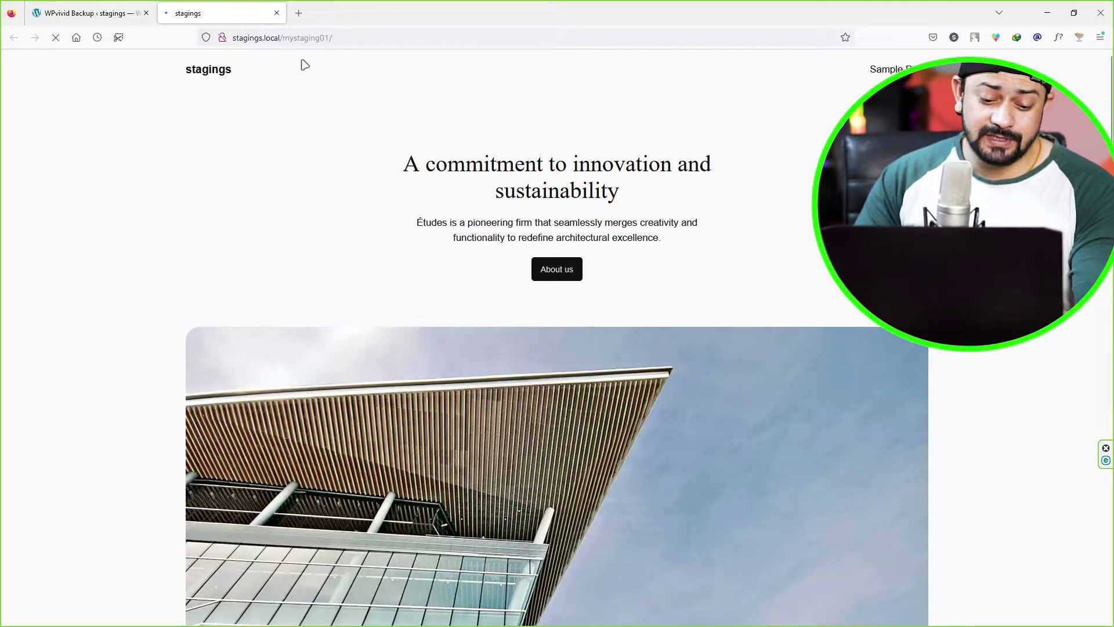
click(349, 37)
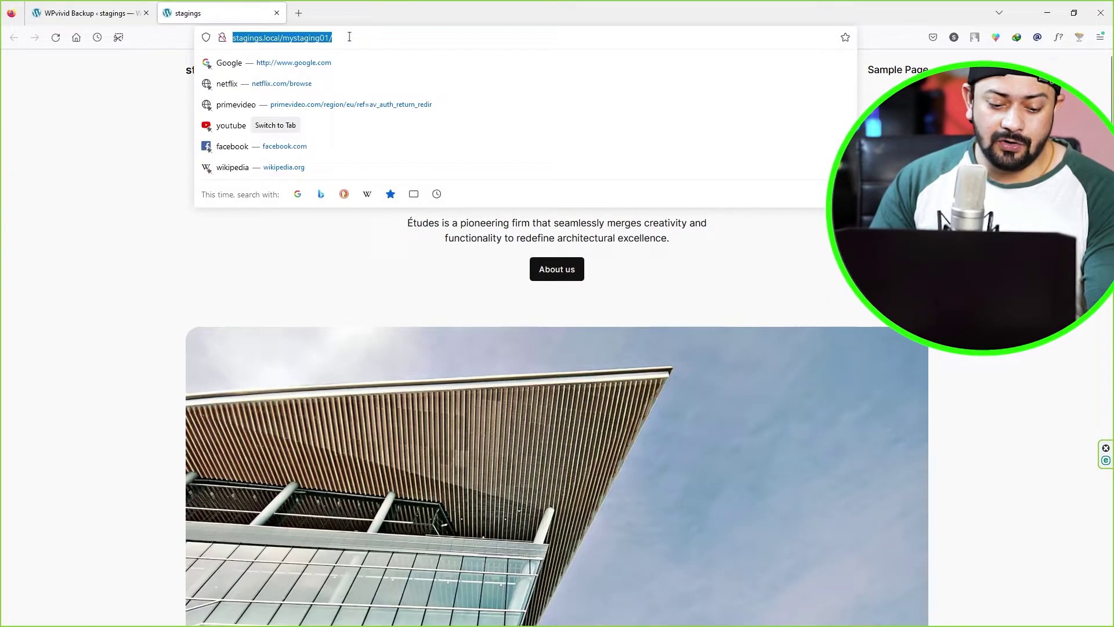
click(350, 37)
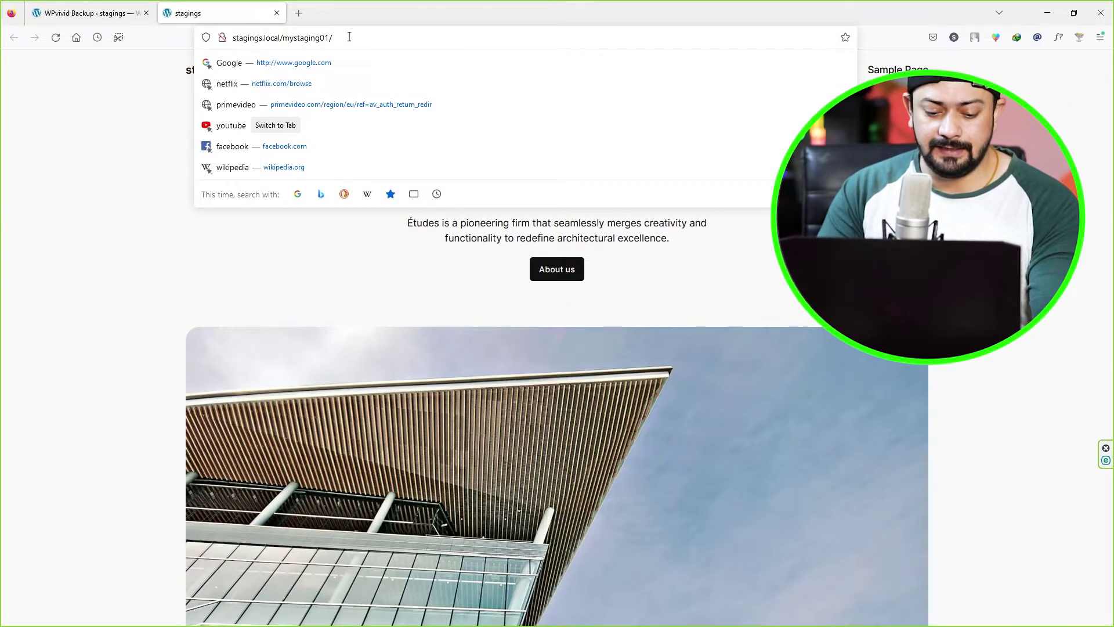
text(wp-admin)
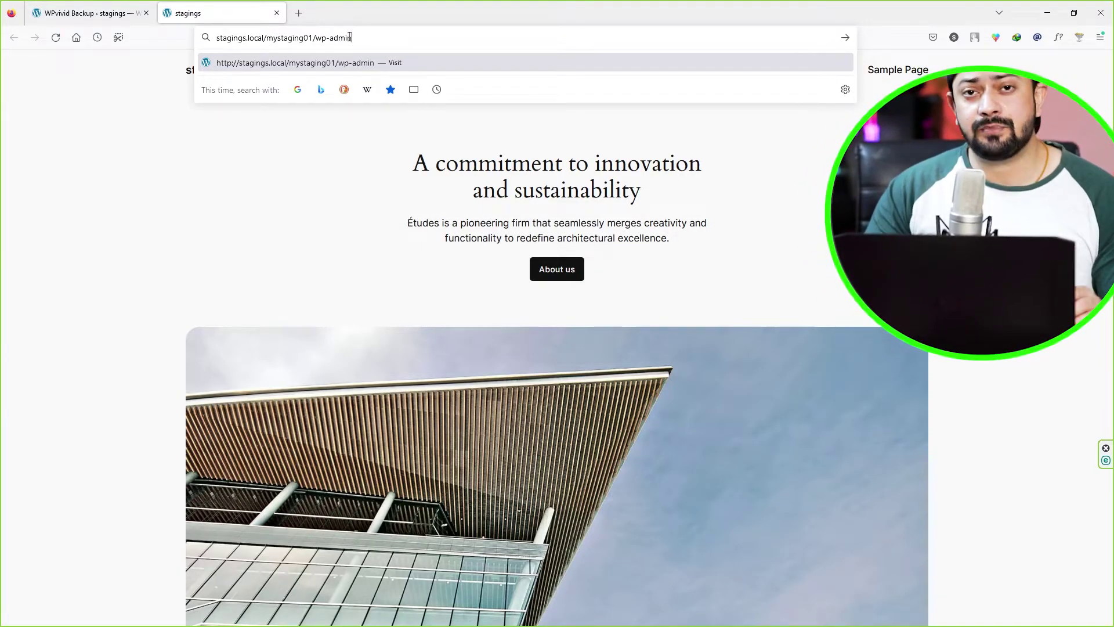
key(Return)
Log in to the mystaging01 admin with the admin credentials, without saving the password.
text(WPvivid)
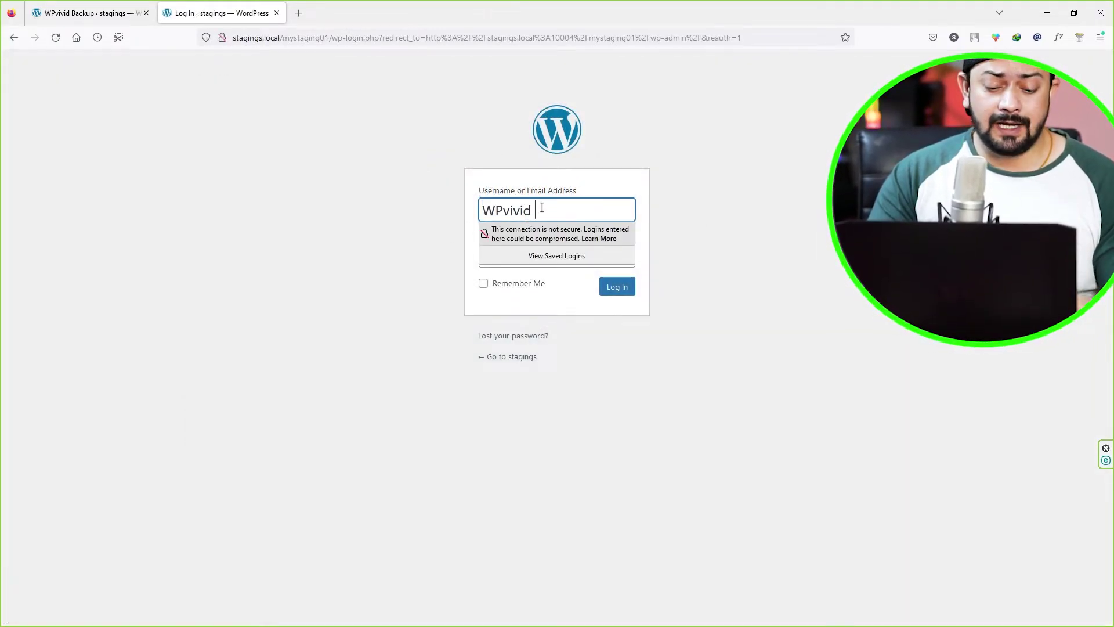
key(ctrl+a)
key(BackSpace)
click(619, 288)
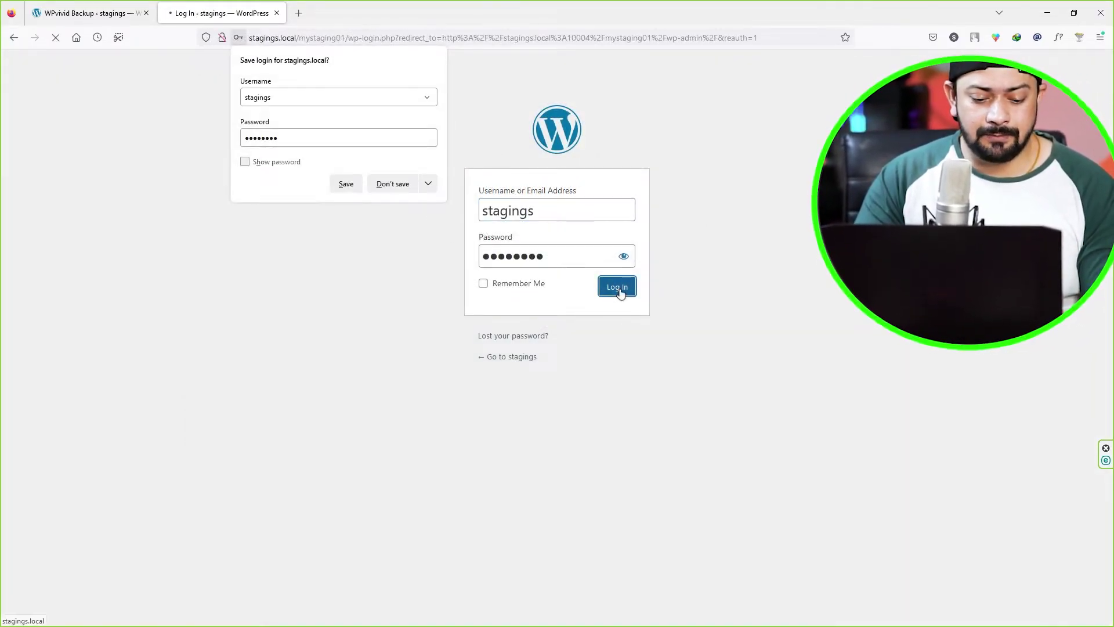
click(396, 187)
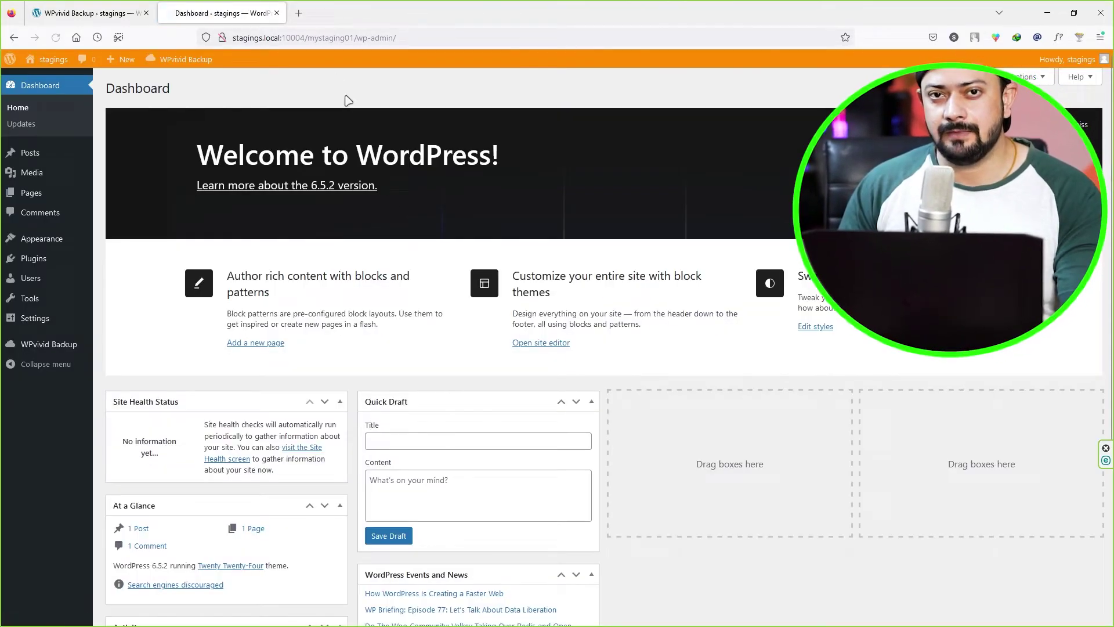
Install and activate Classic Editor on the staging copy, then list its installed plugins.
click(288, 38)
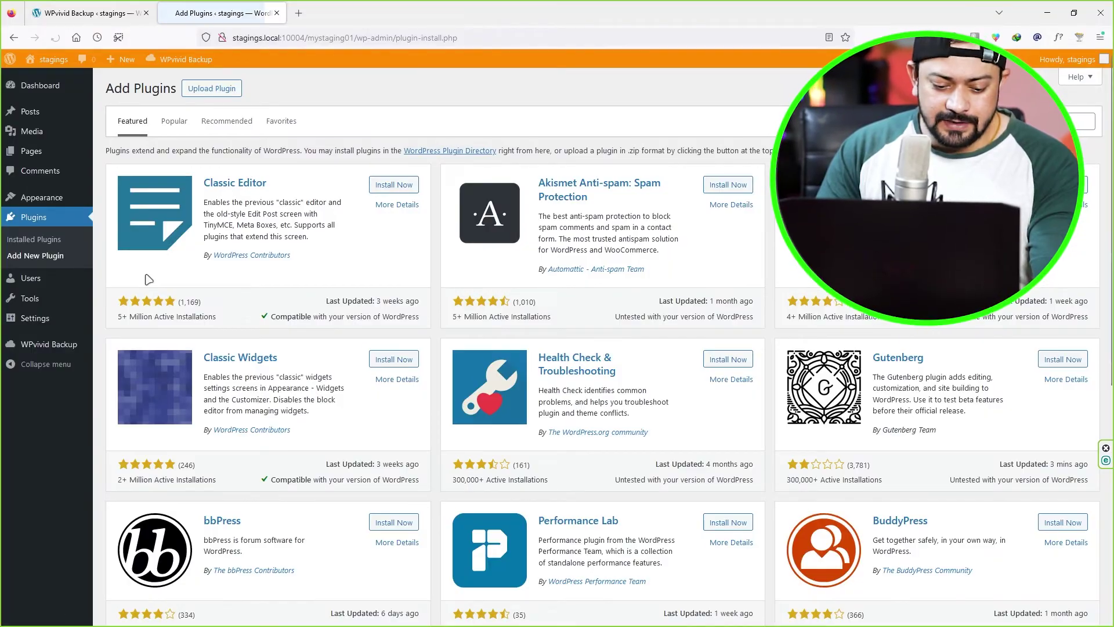
click(395, 186)
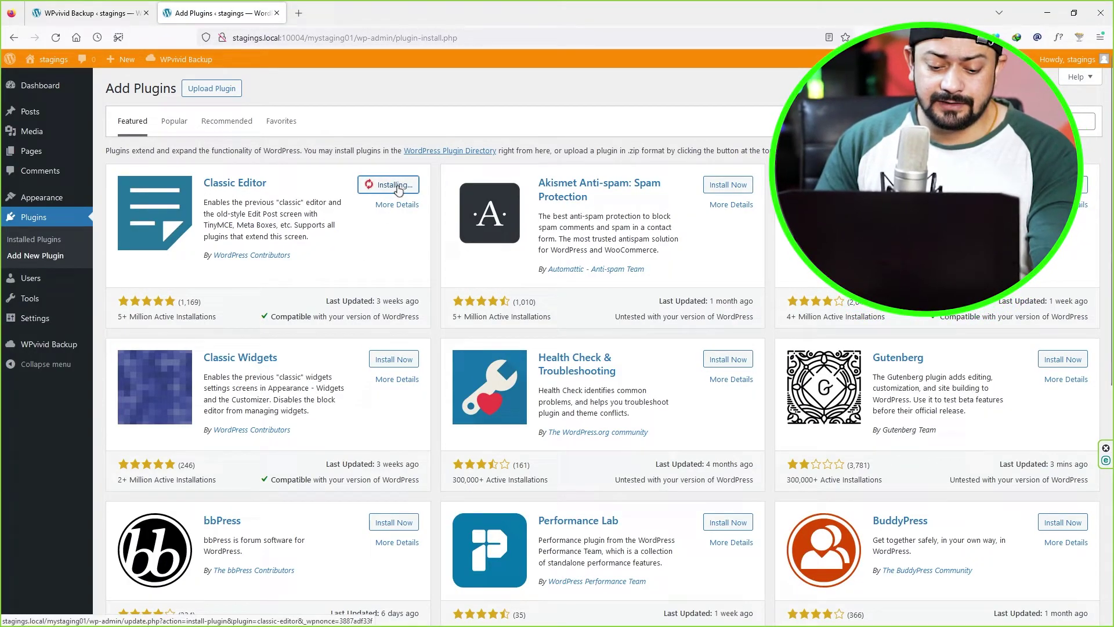
click(55, 38)
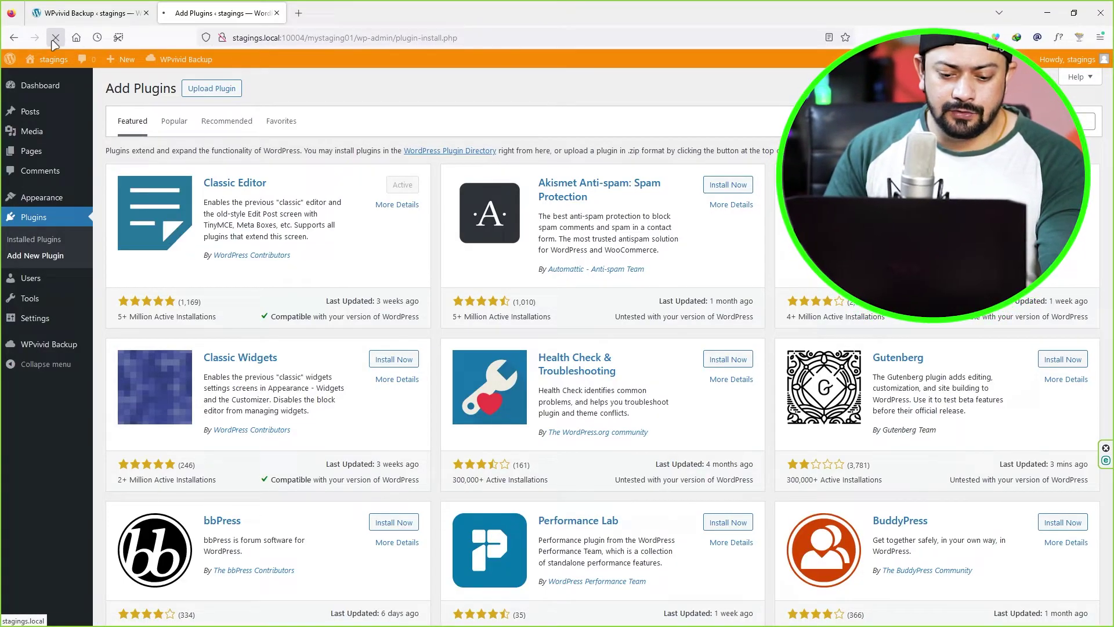
click(36, 241)
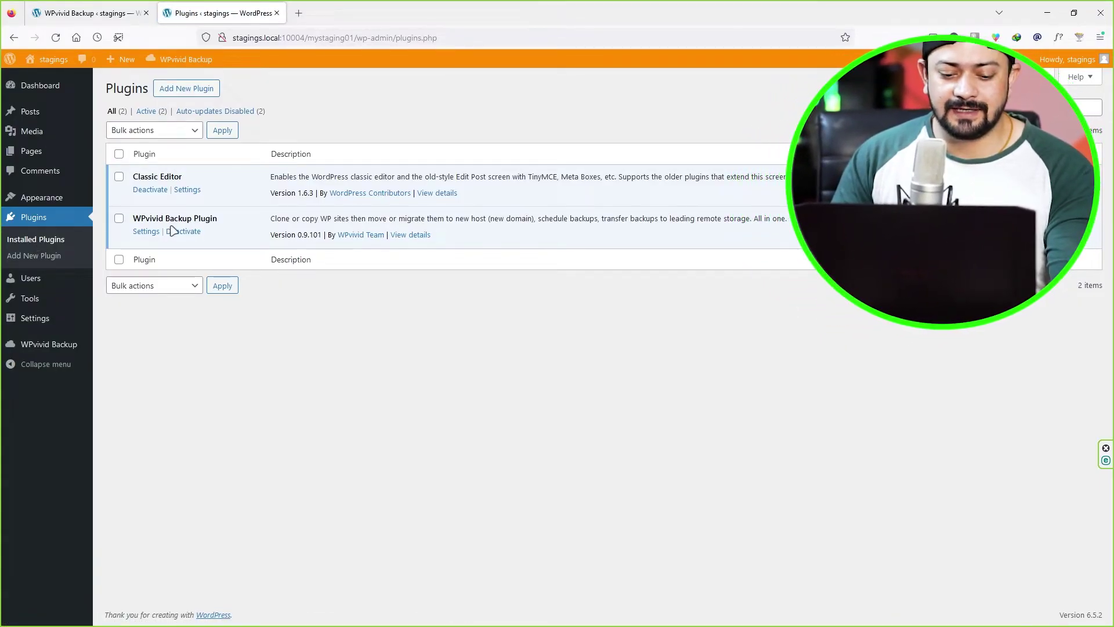
Compare plugin lists: the original site shows only WPvivid, while the staging copy also has Classic Editor.
click(96, 12)
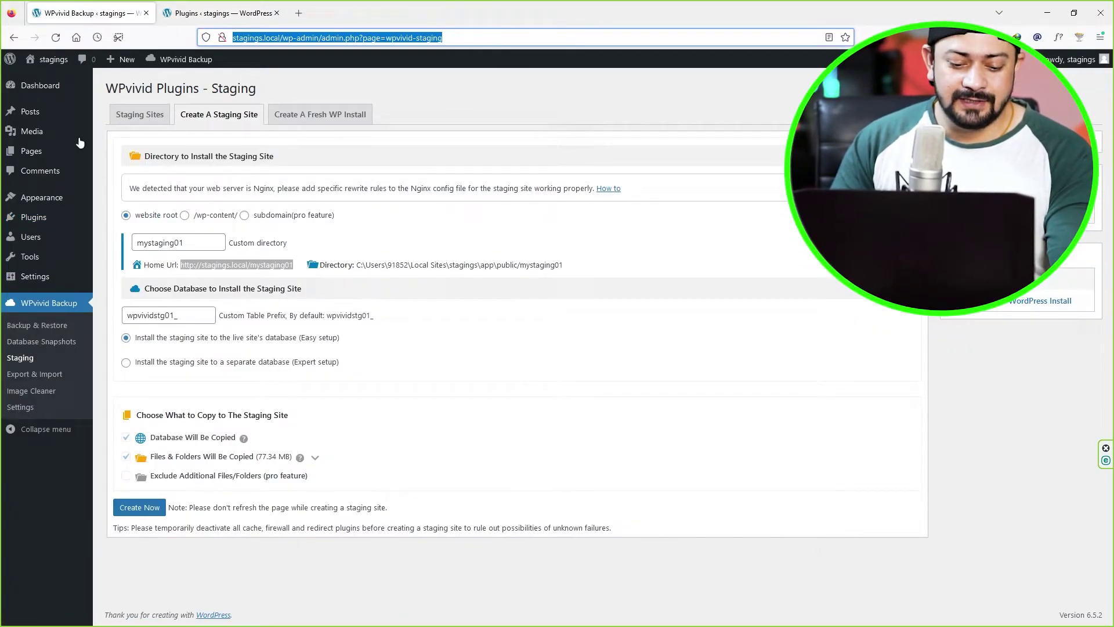
click(34, 219)
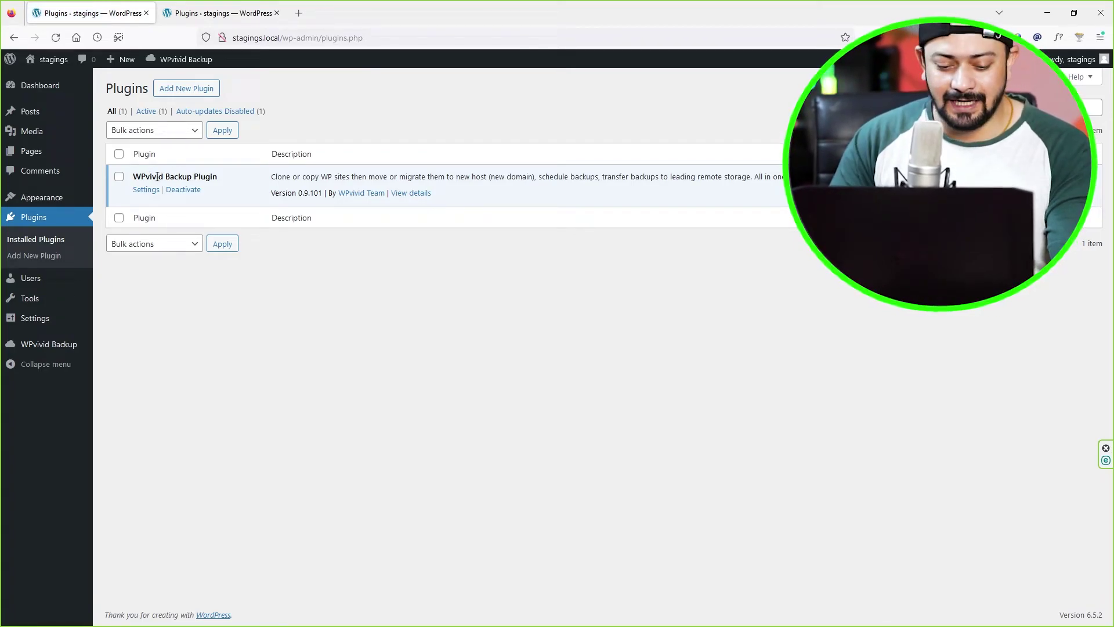
click(263, 13)
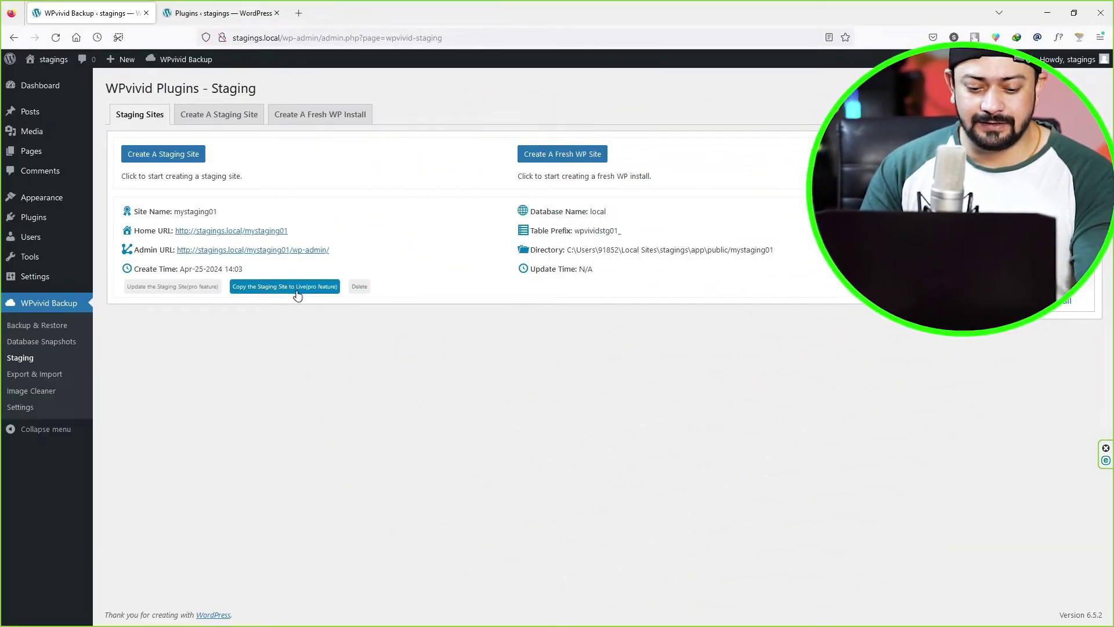
click(277, 36)
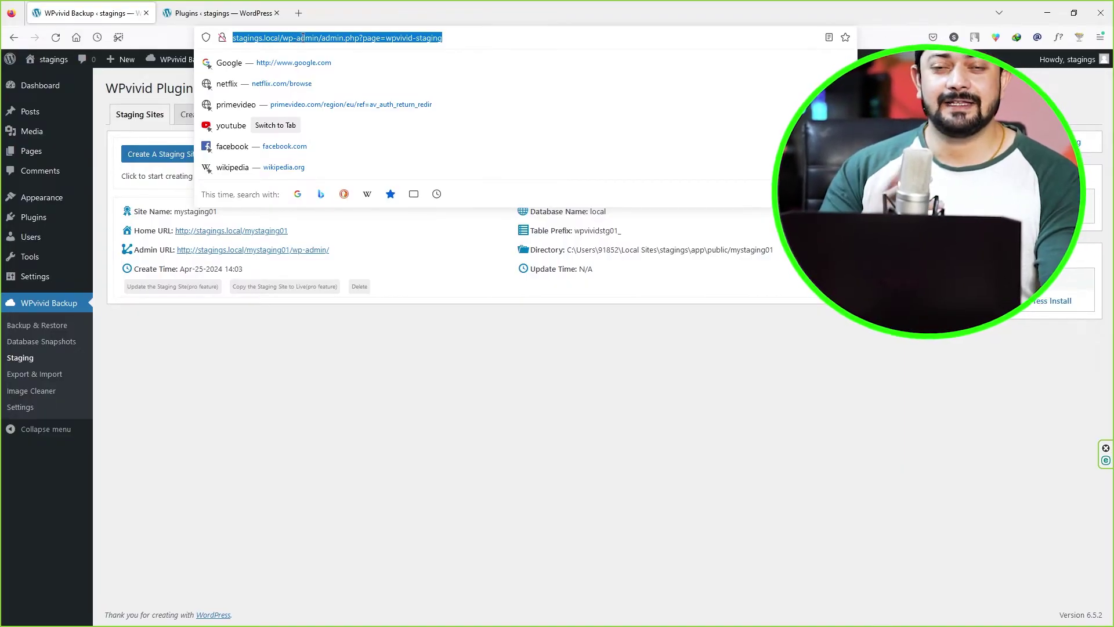
click(258, 345)
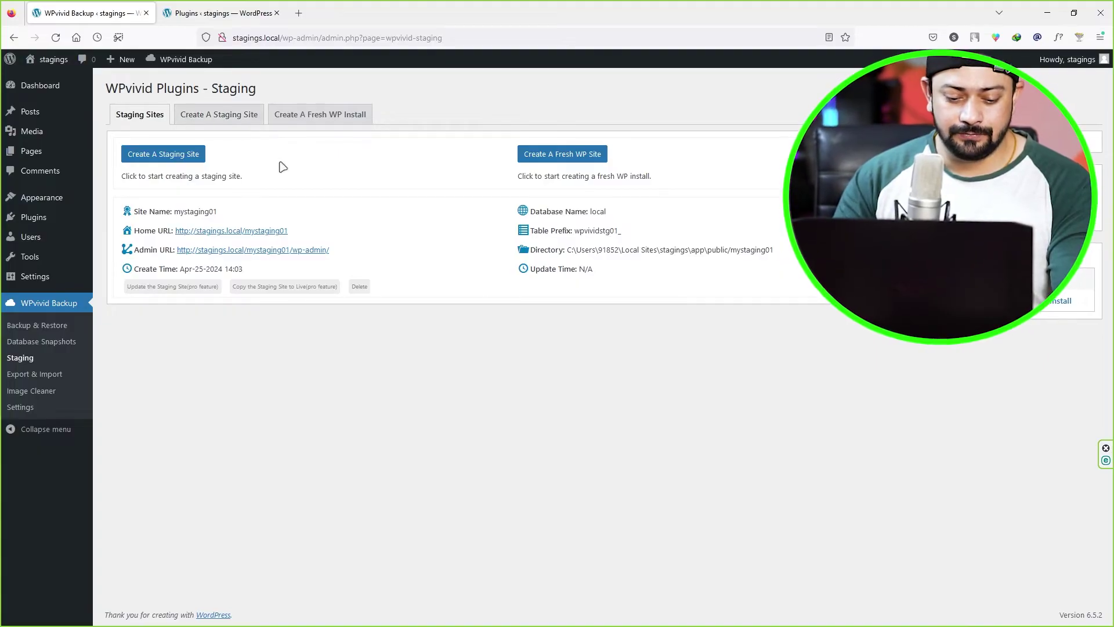
Run a full database-and-files WPvivid backup of the mystaging01 staging site.
click(216, 13)
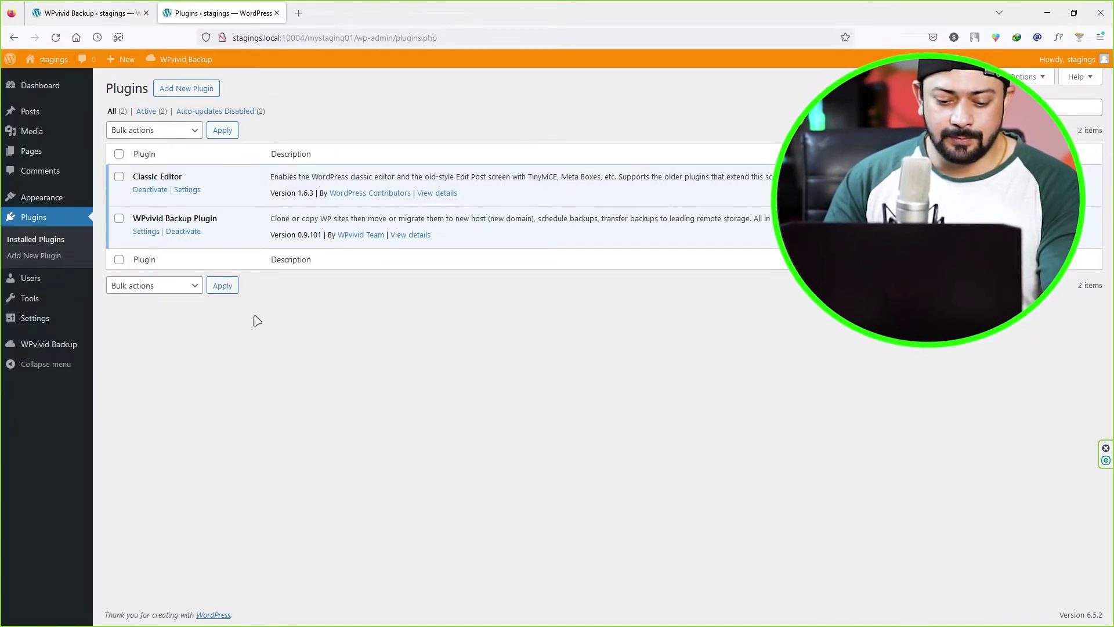
click(62, 346)
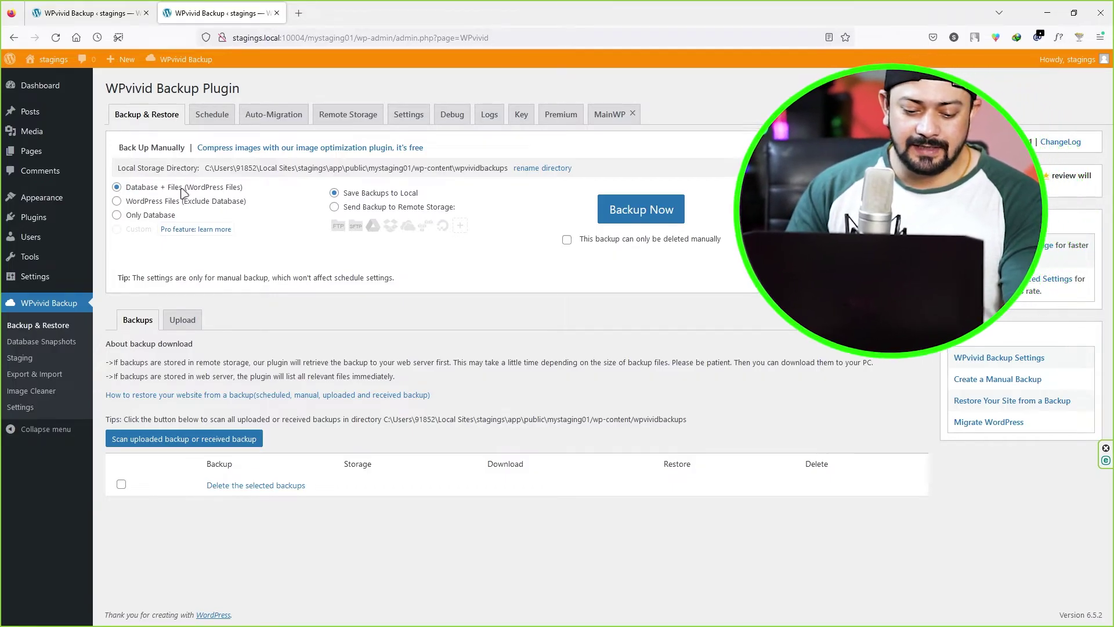
click(628, 220)
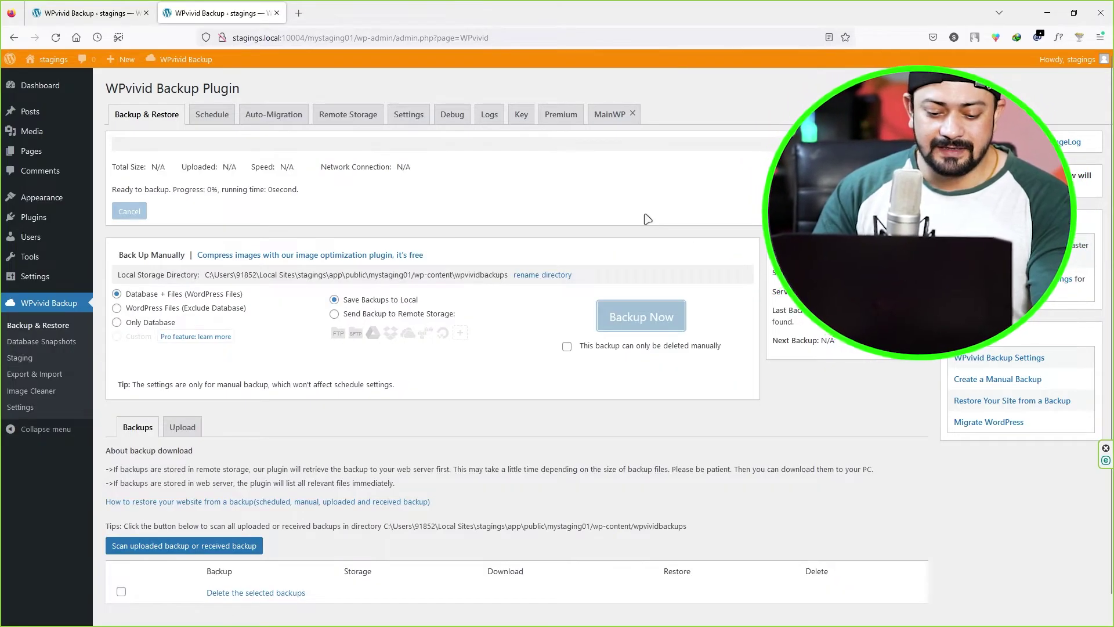
scroll(596, 251, down, 1)
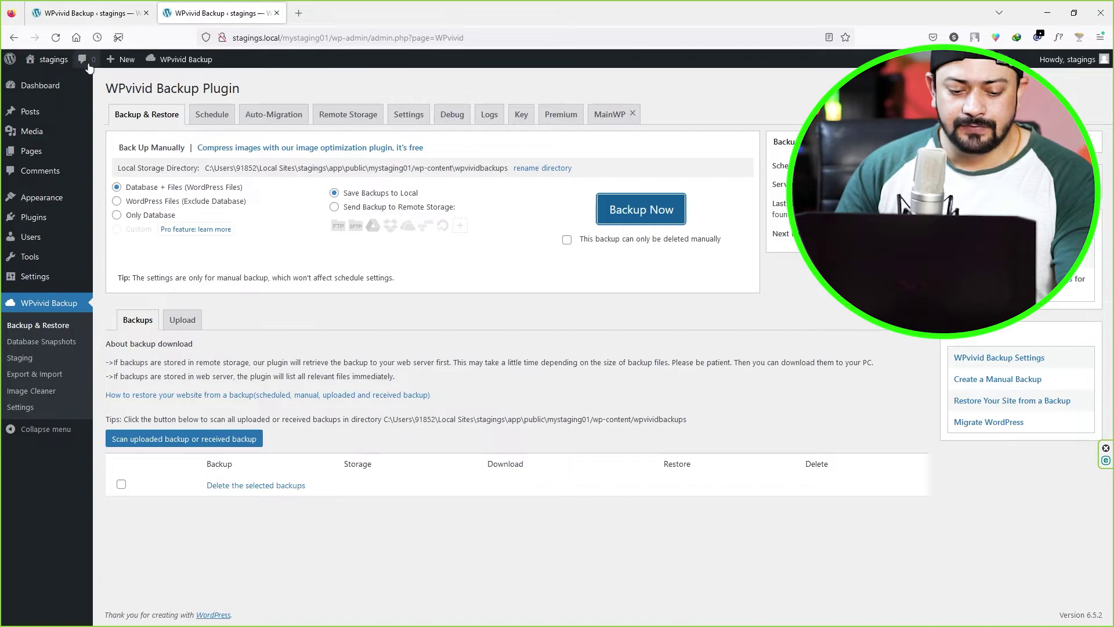
click(58, 39)
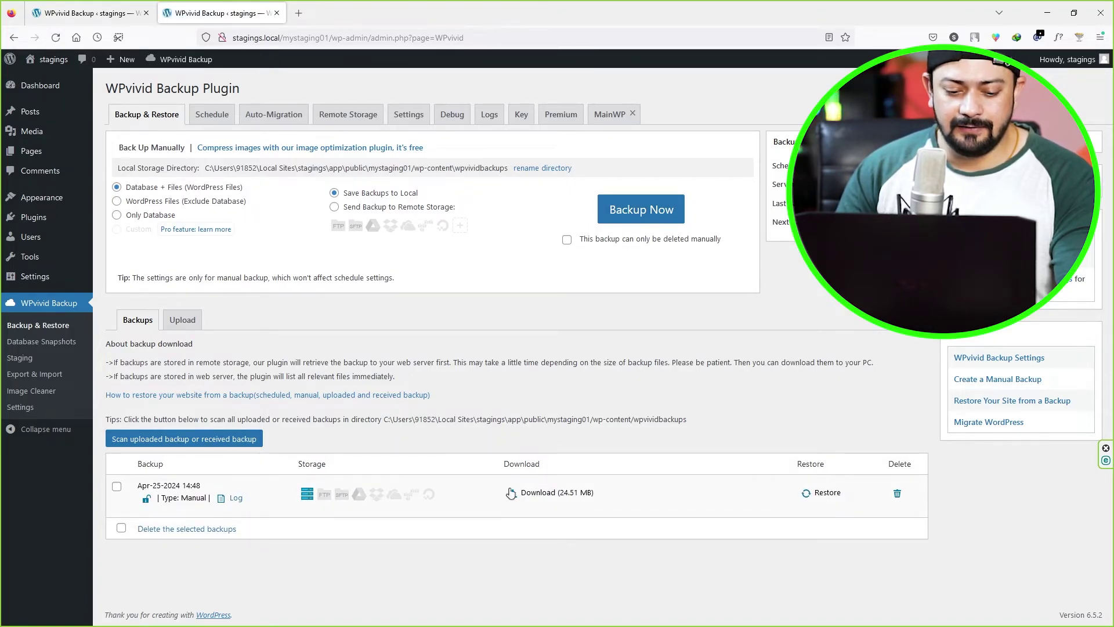
Download the 24.51 MB backup_all zip to the computer.
click(537, 495)
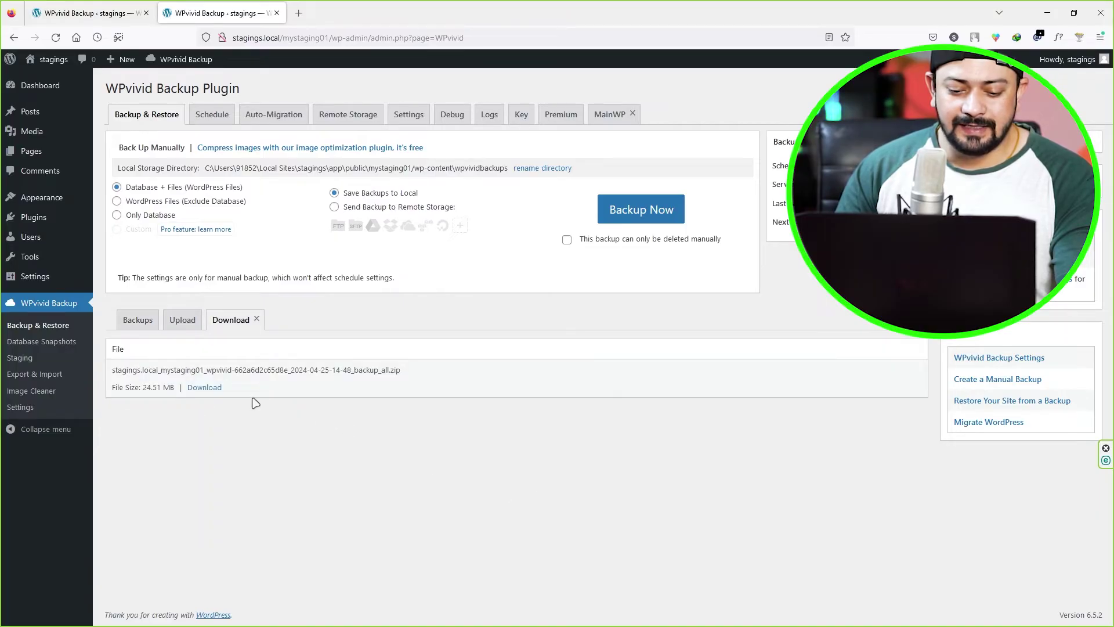
click(208, 388)
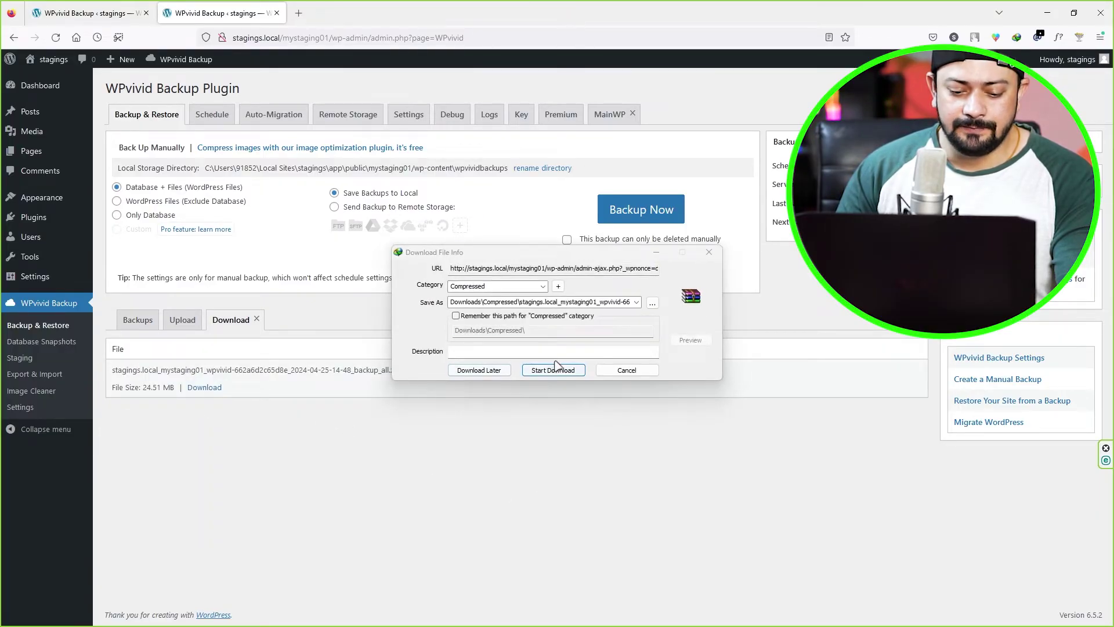
click(554, 368)
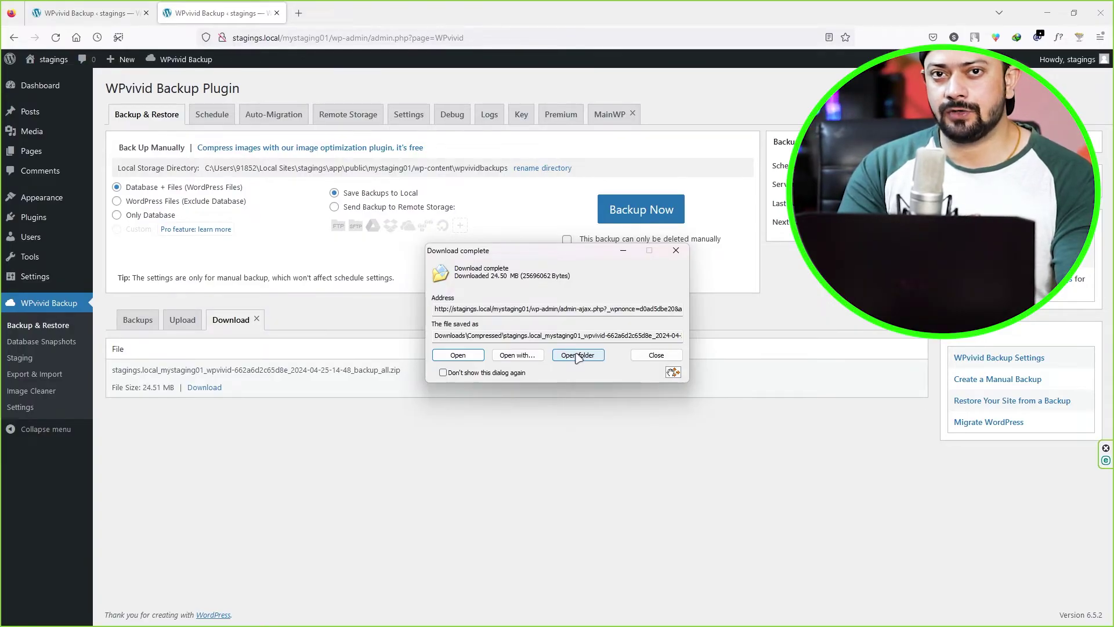
click(578, 355)
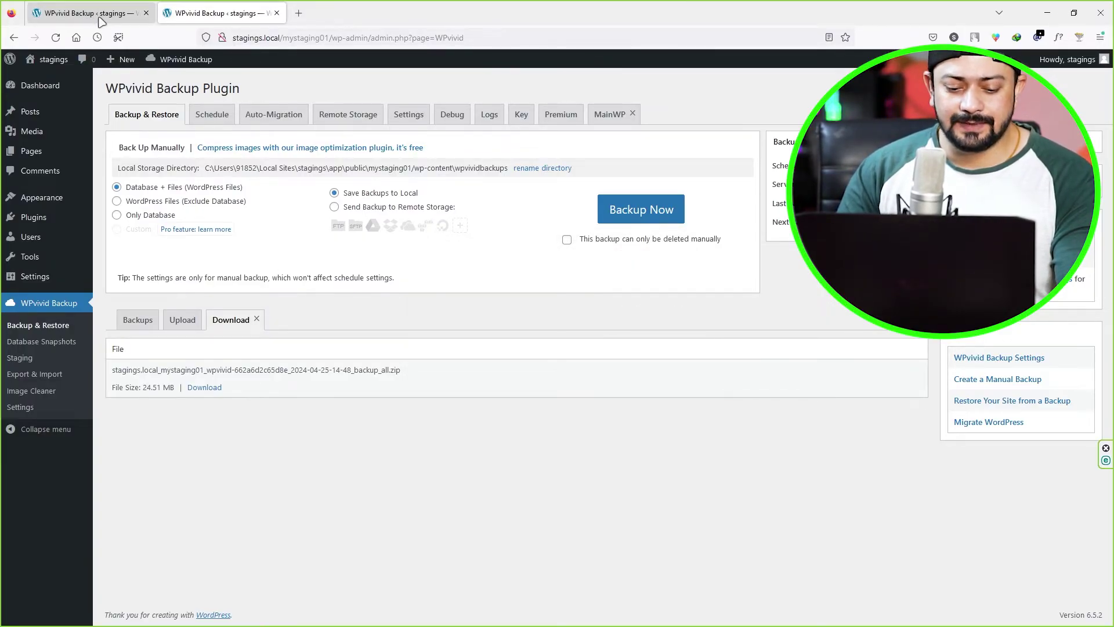
Upload the staging backup_all zip to the live site's WPvivid backups, dragged in from File Explorer.
click(98, 17)
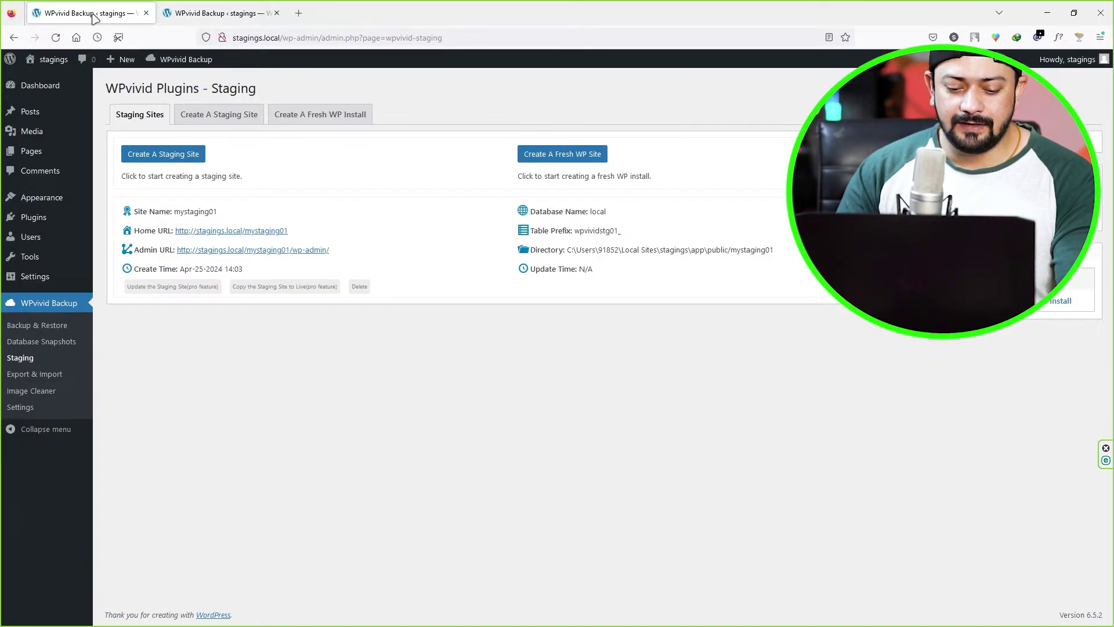
click(38, 302)
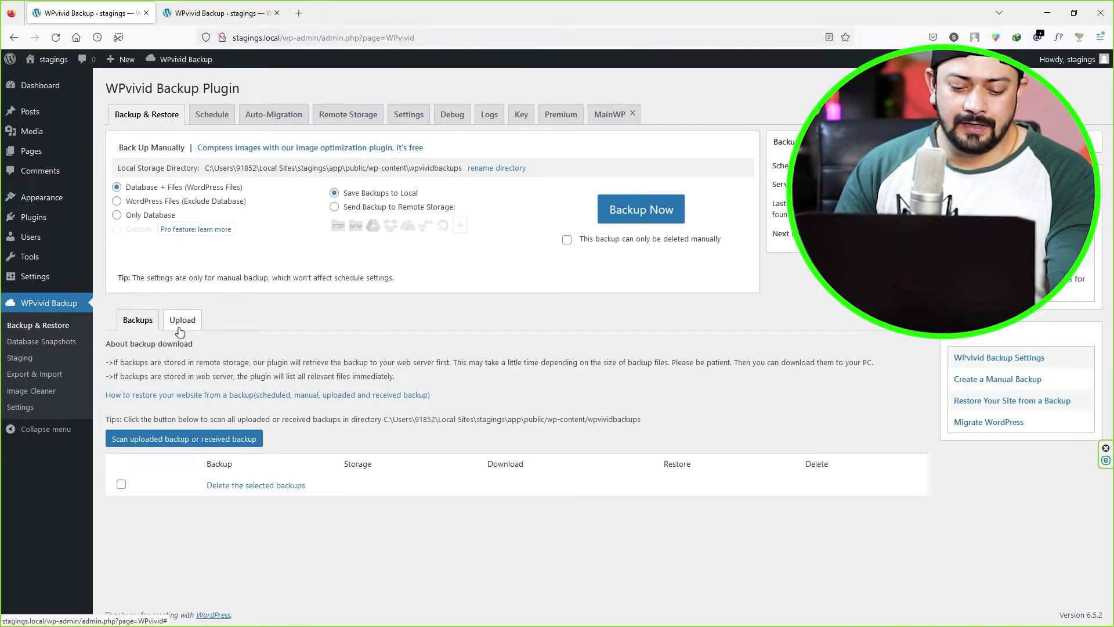
click(182, 322)
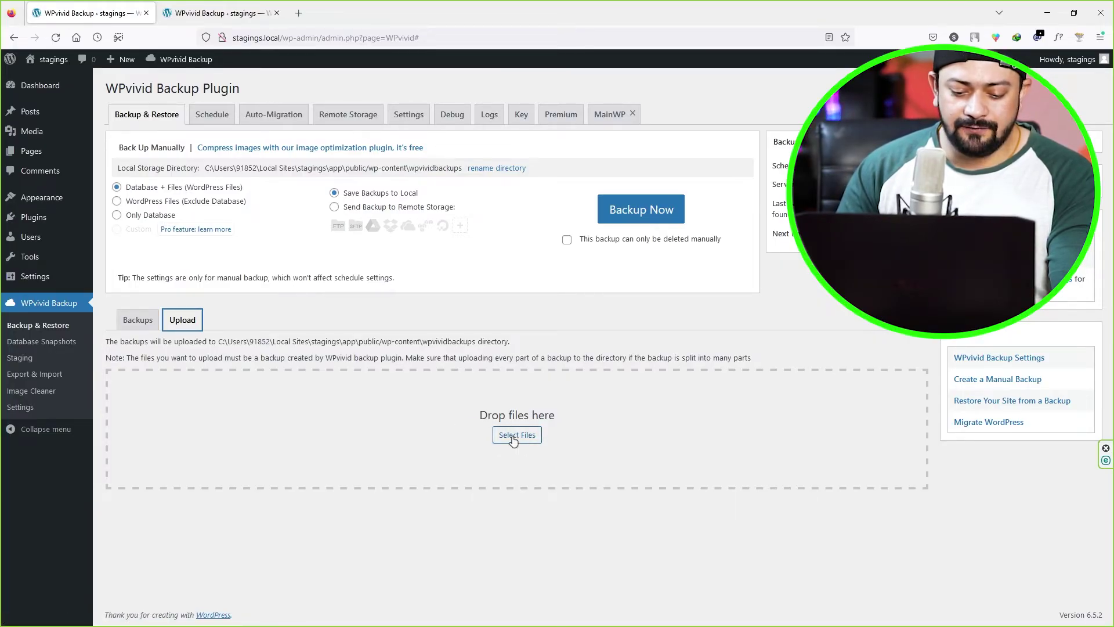
key(alt+Tab)
drag(841, 391, 585, 443)
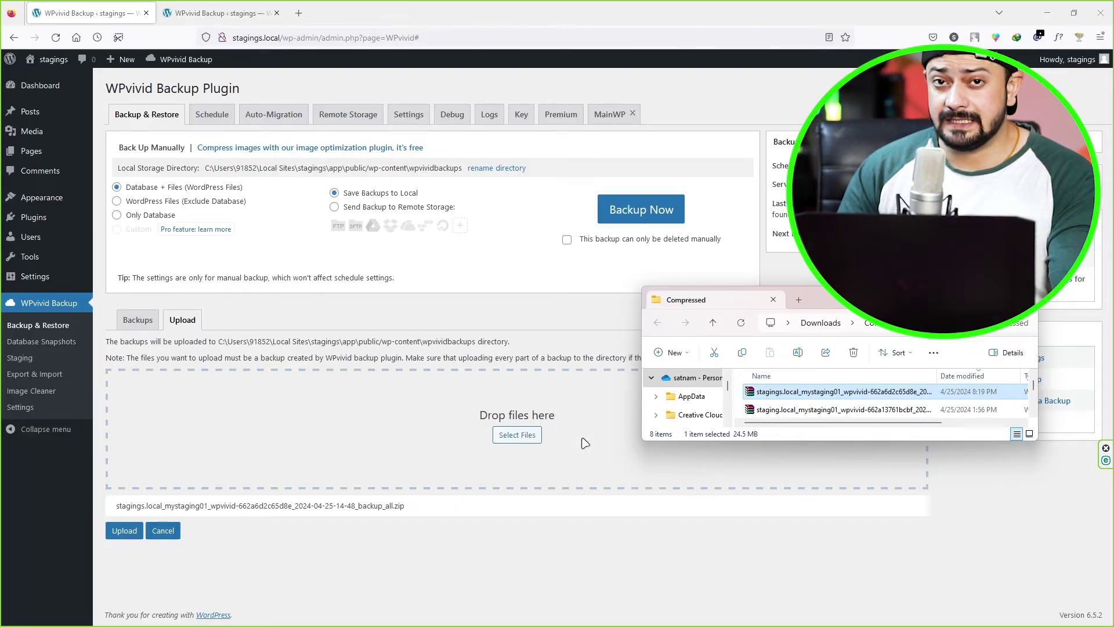
click(215, 521)
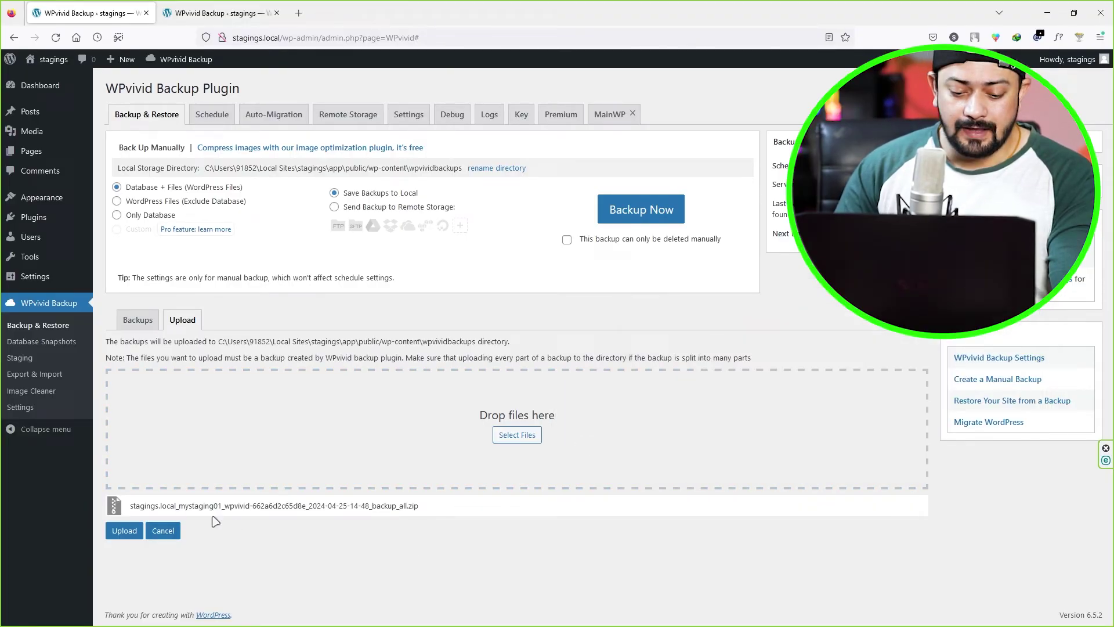
click(124, 530)
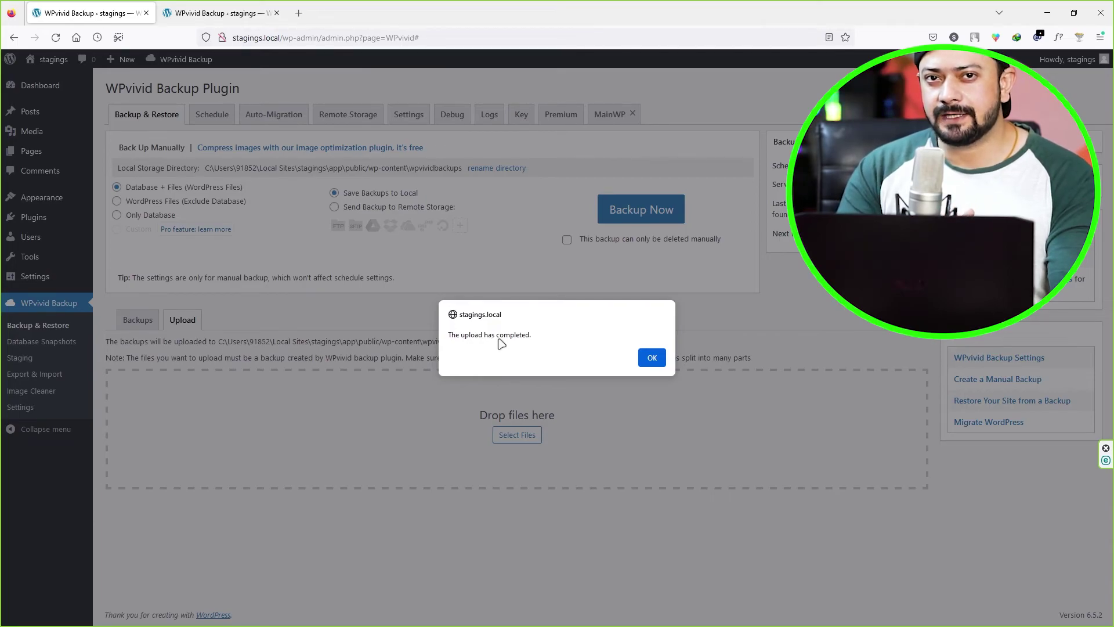
Restore the uploaded mystaging01 backup onto the live site and acknowledge the success message.
click(652, 357)
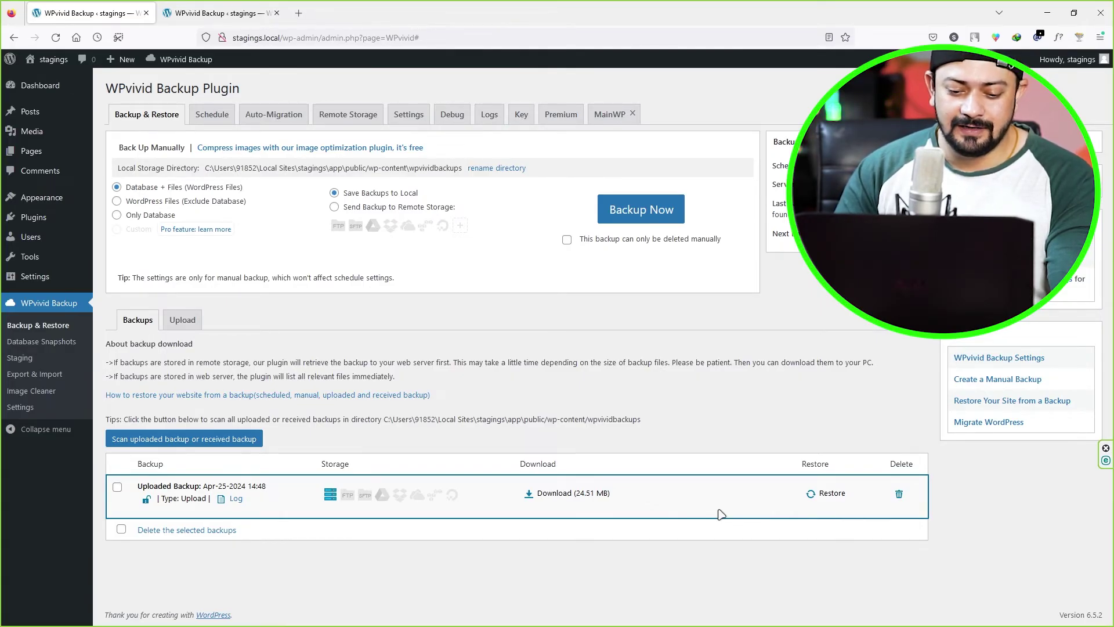
click(828, 494)
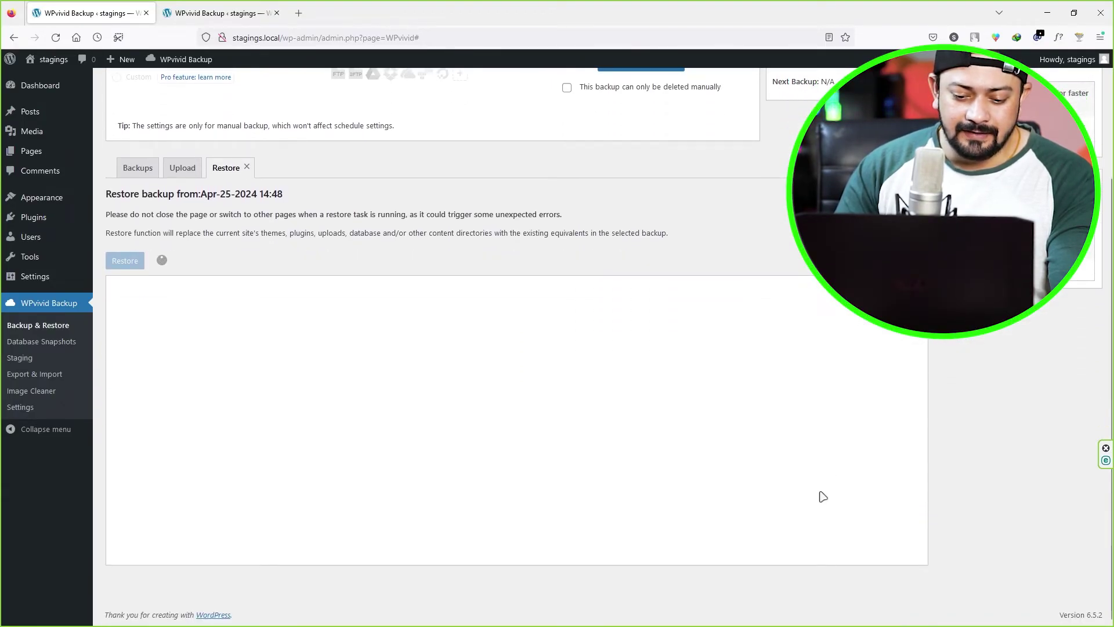
click(127, 262)
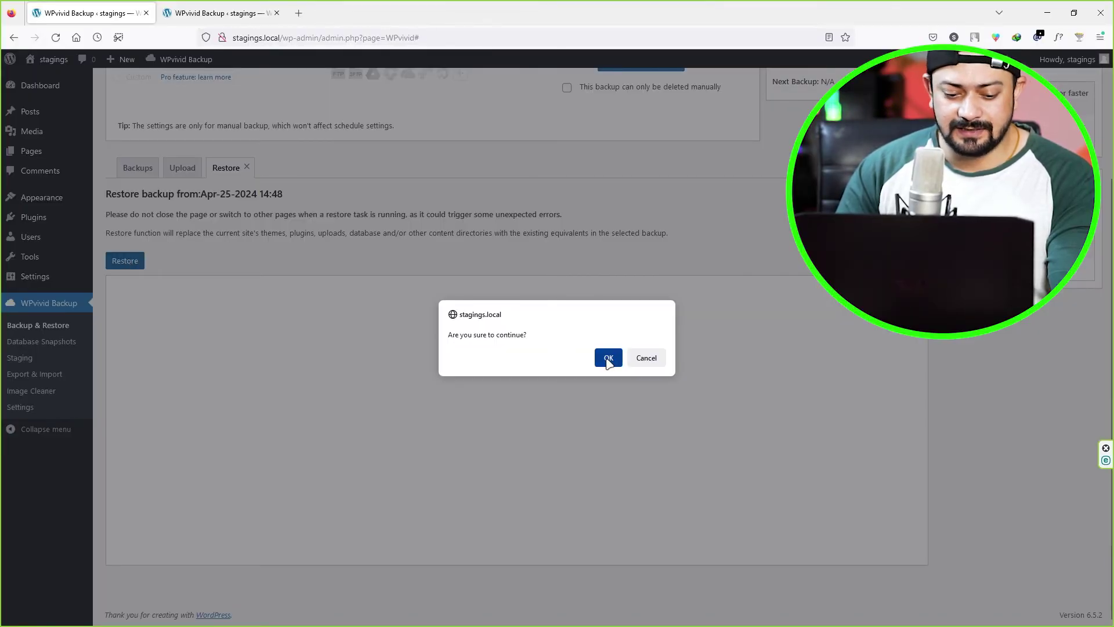
click(607, 358)
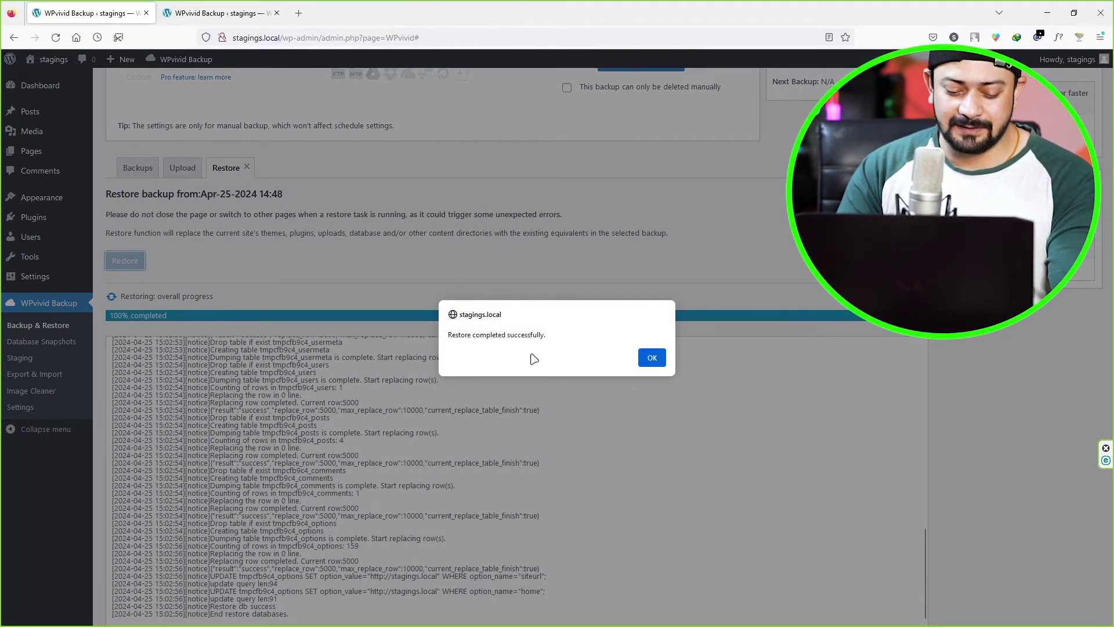
click(652, 357)
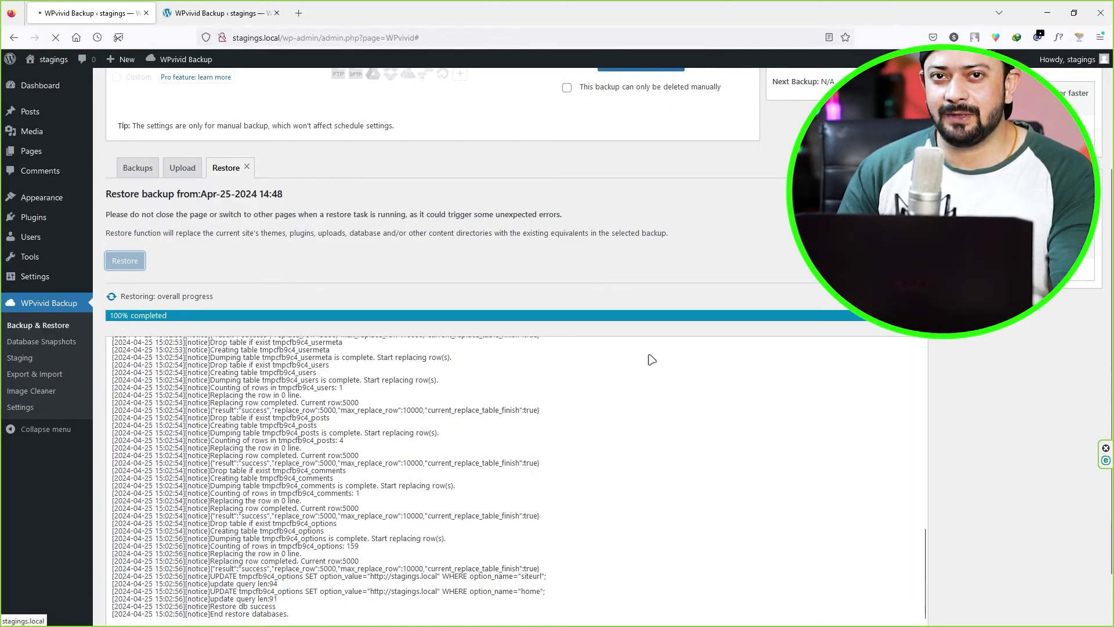
Open the live site's Installed Plugins list, now showing Classic Editor and WPvivid Backup Plugin.
click(537, 256)
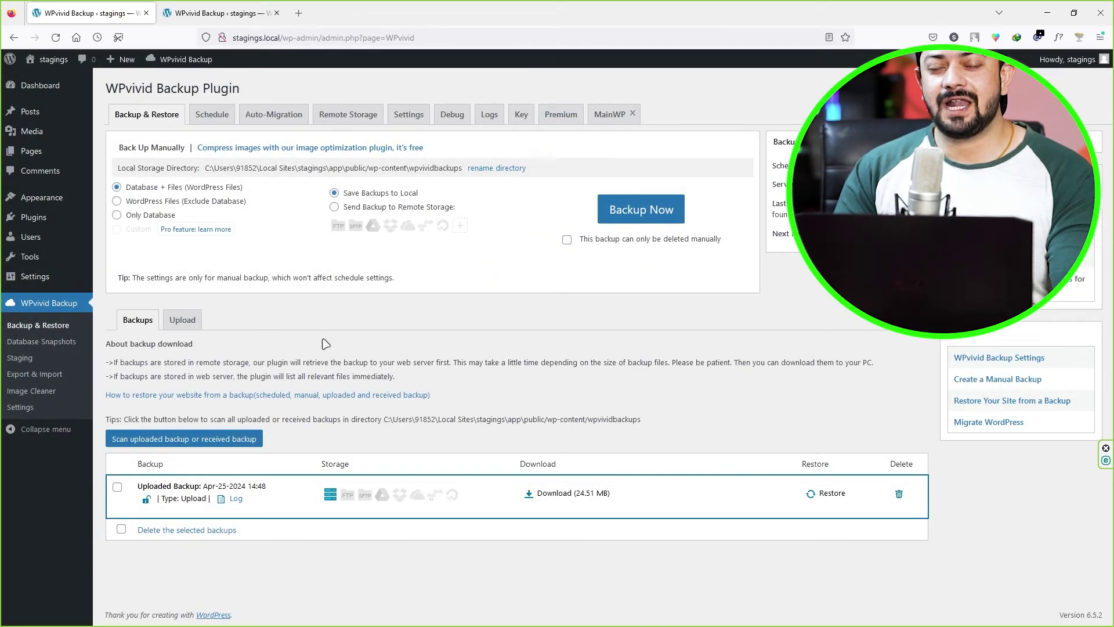
mouse_move(46, 221)
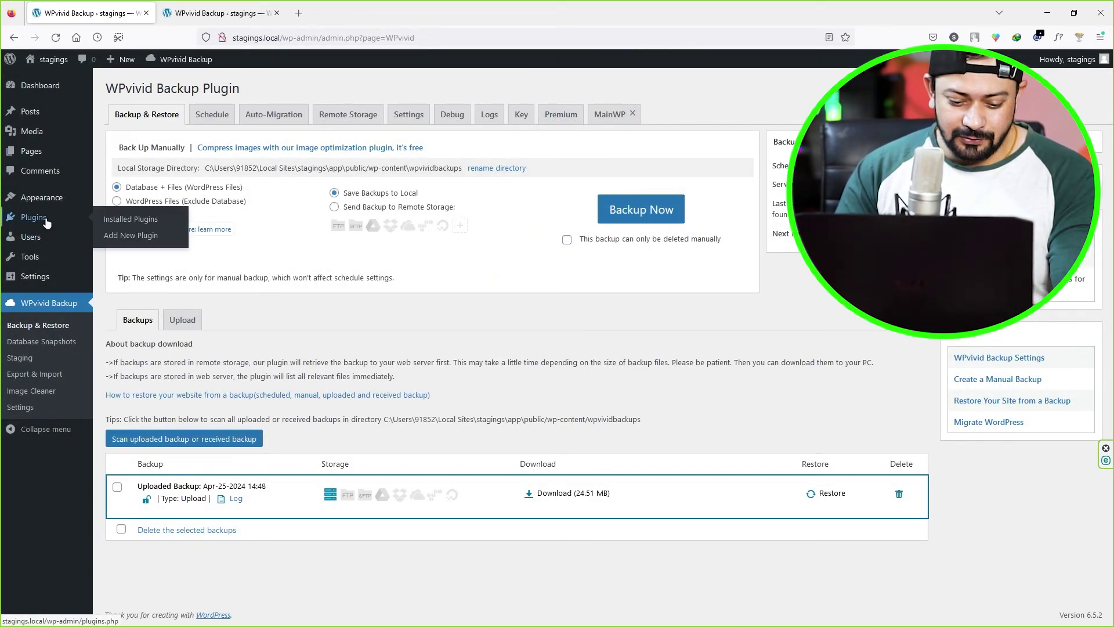
click(149, 224)
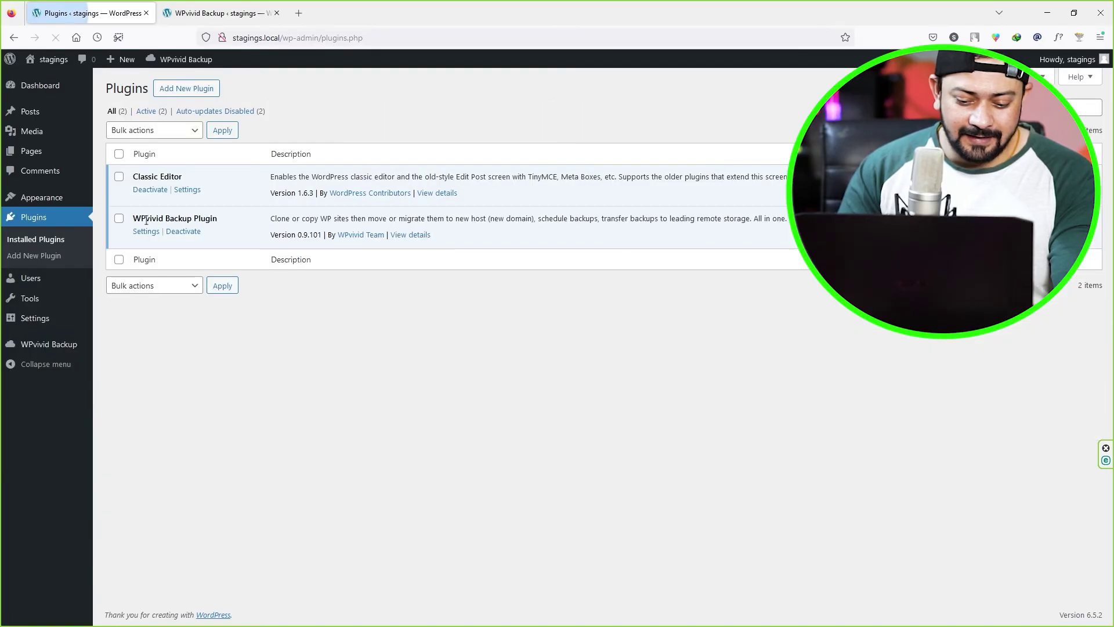